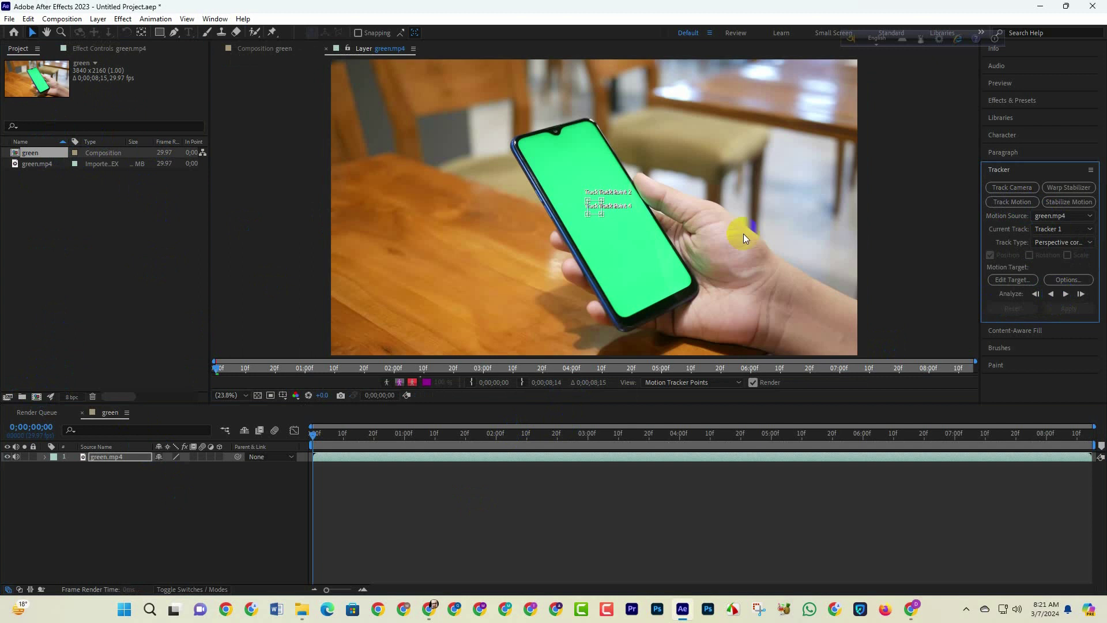
Step: Place the four perspective corner pin track points on the four corners of the phone's green screen
{"action": "left_click_drag", "start_coordinate": [604, 221], "coordinate": [605, 220]}
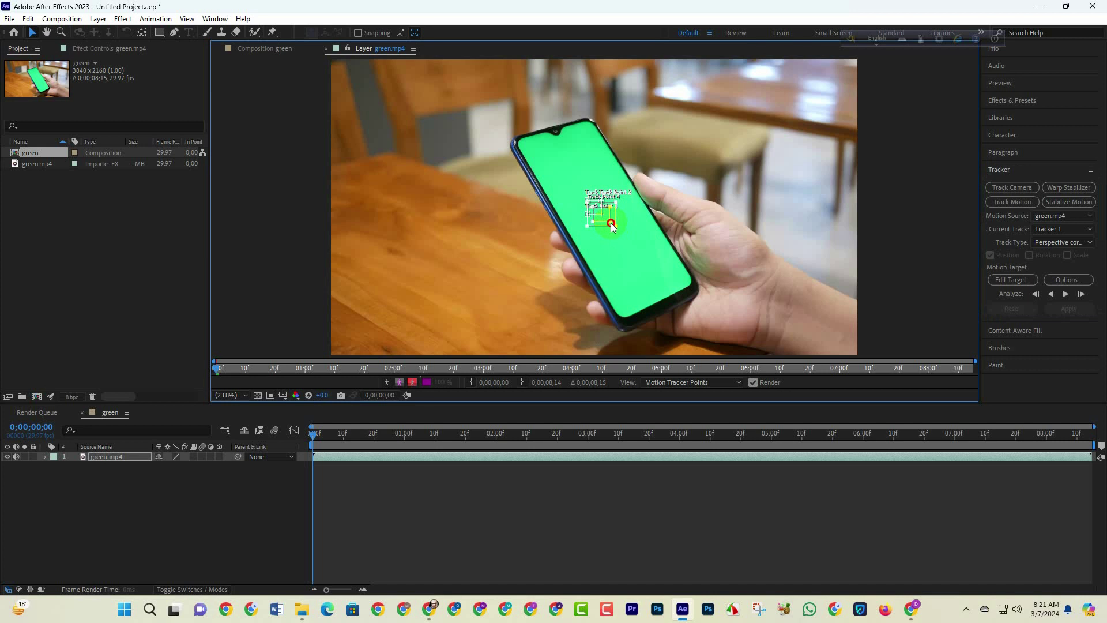
{"action": "left_click_drag", "start_coordinate": [602, 218], "coordinate": [695, 284]}
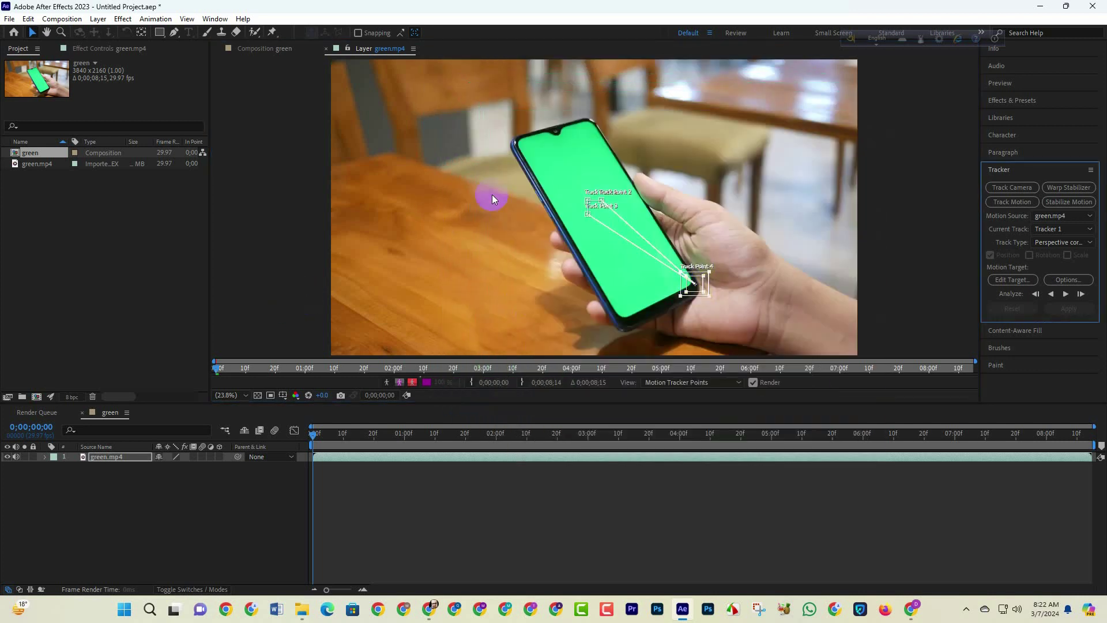
{"action": "left_click", "coordinate": [605, 200]}
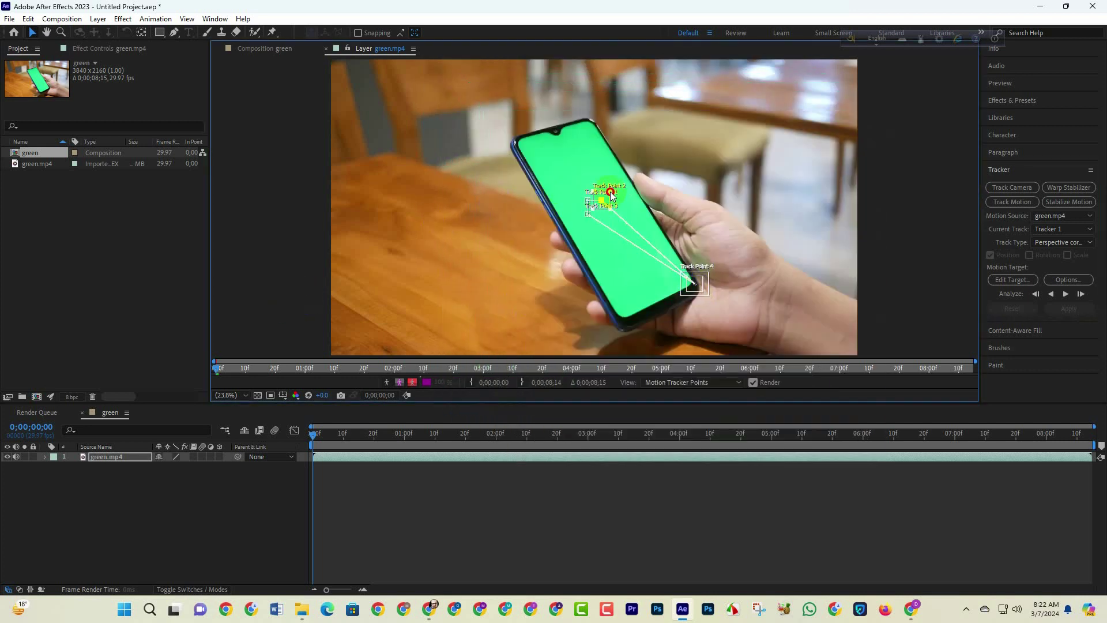
{"action": "left_click", "coordinate": [615, 191]}
{"action": "left_click", "coordinate": [605, 200]}
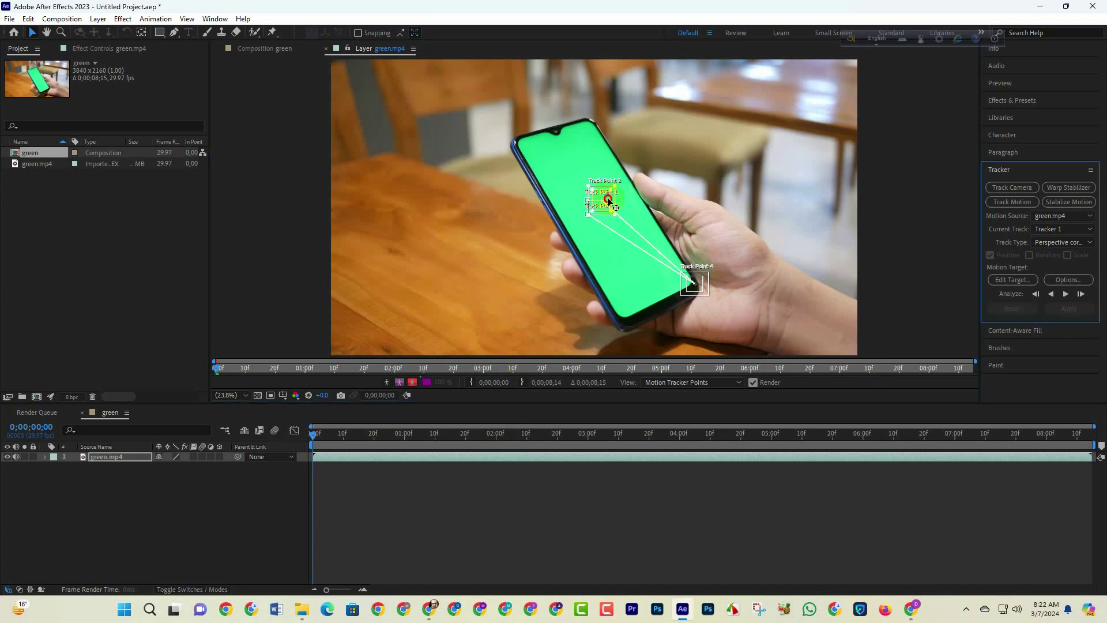
{"action": "left_click_drag", "start_coordinate": [612, 190], "coordinate": [594, 120]}
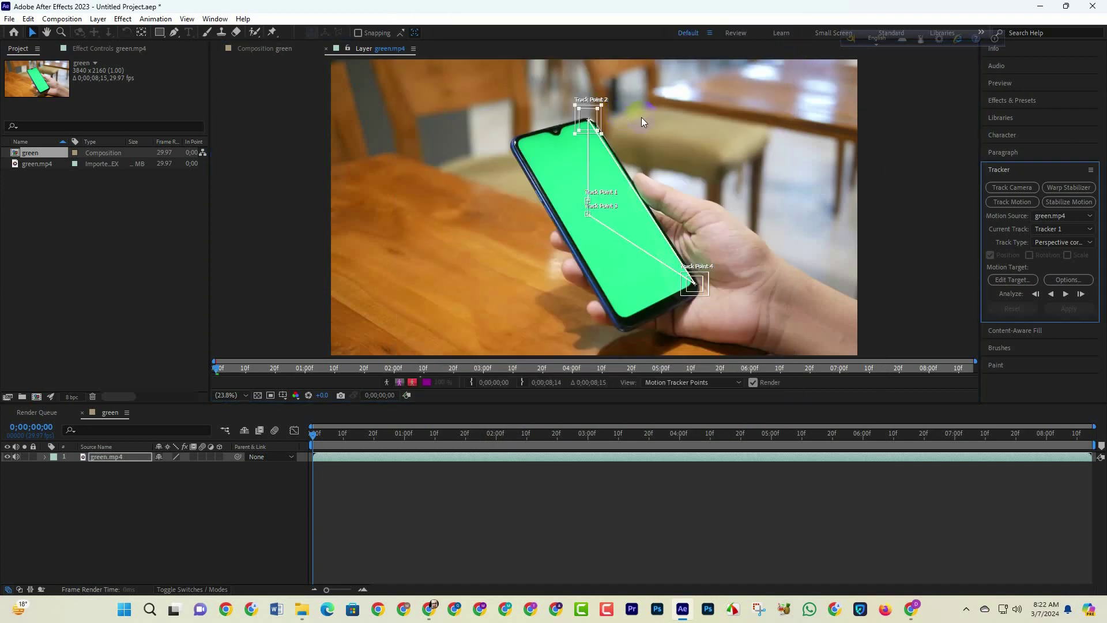
{"action": "left_click", "coordinate": [585, 209]}
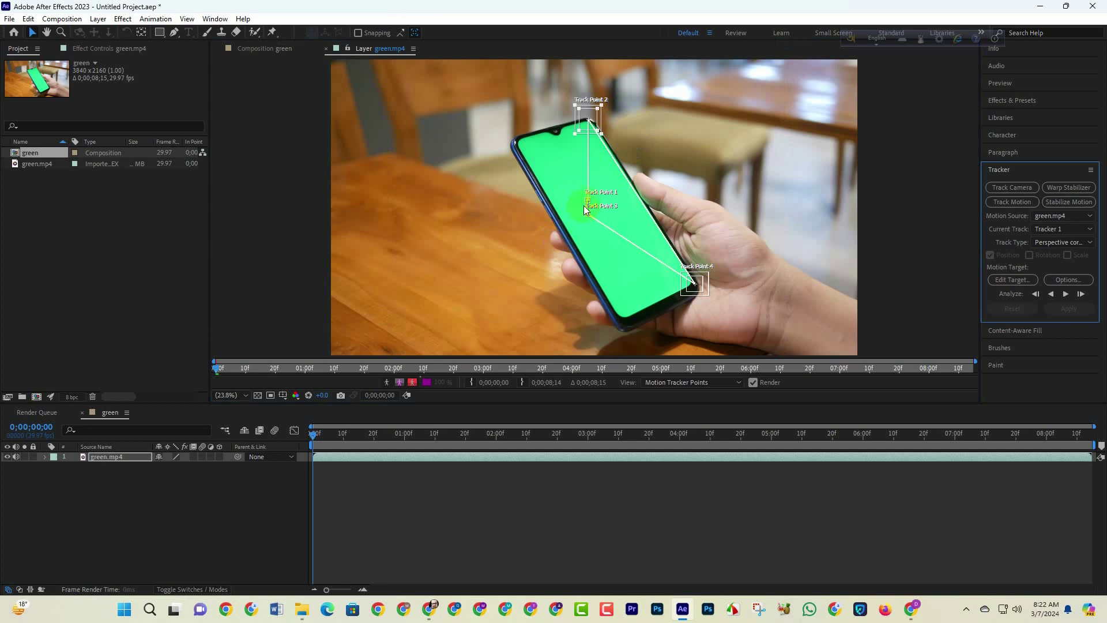
{"action": "mouse_move", "coordinate": [586, 206]}
{"action": "left_mouse_down"}
{"action": "mouse_move", "coordinate": [576, 212]}
{"action": "mouse_move", "coordinate": [588, 208]}
{"action": "mouse_move", "coordinate": [515, 139]}
{"action": "left_mouse_up"}
{"action": "mouse_move", "coordinate": [586, 220]}
{"action": "left_mouse_down"}
{"action": "mouse_move", "coordinate": [588, 279]}
{"action": "mouse_move", "coordinate": [620, 319]}
{"action": "left_mouse_up"}
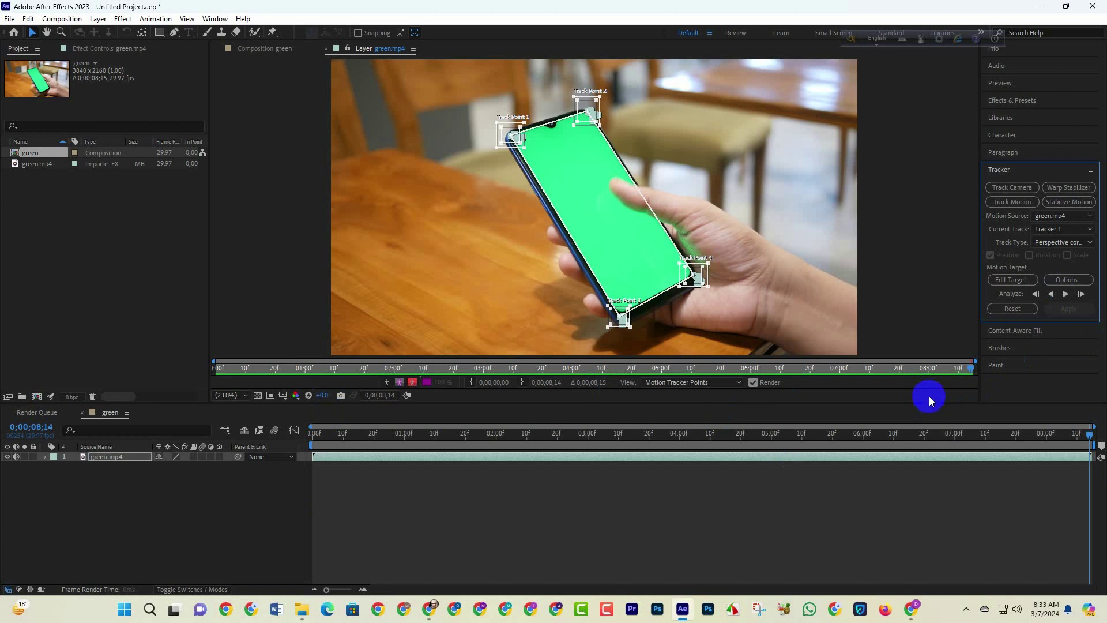
Step: Import What Video 1.mp4 from the Documents folder and add it to the green composition above green.mp4
{"action": "left_click", "coordinate": [301, 609]}
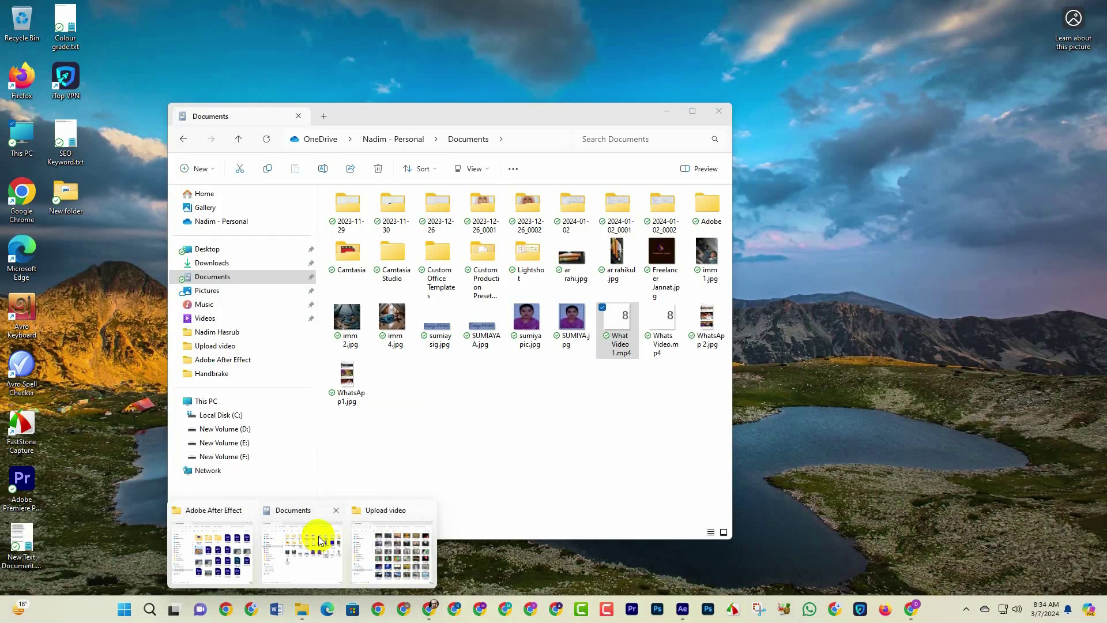
{"action": "left_click", "coordinate": [309, 533]}
{"action": "left_click", "coordinate": [618, 329]}
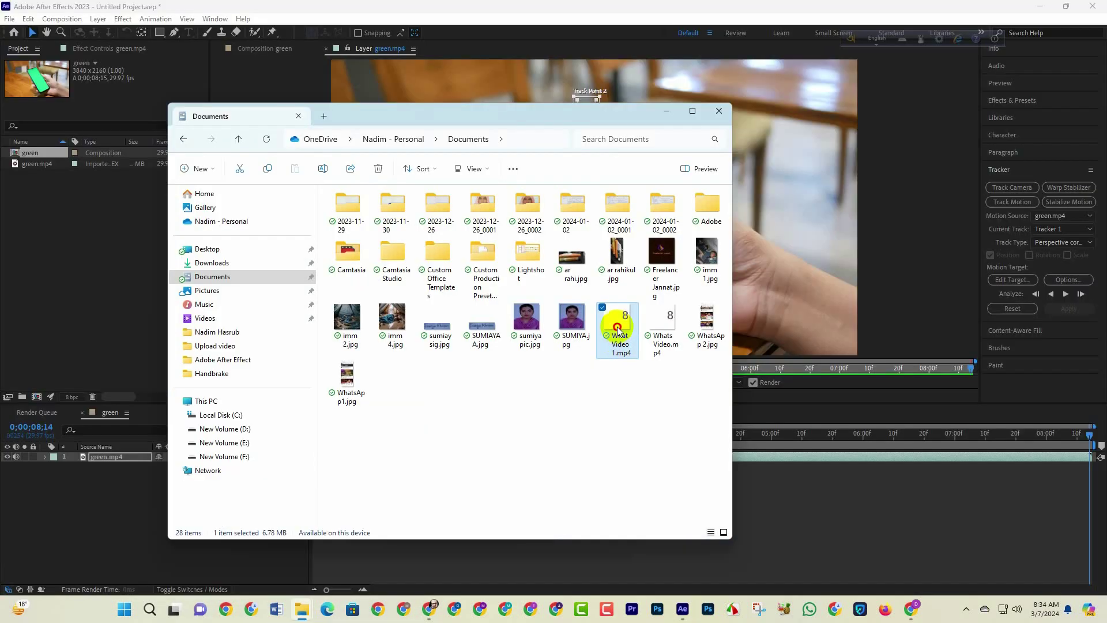
{"action": "left_click_drag", "start_coordinate": [617, 329], "coordinate": [37, 240]}
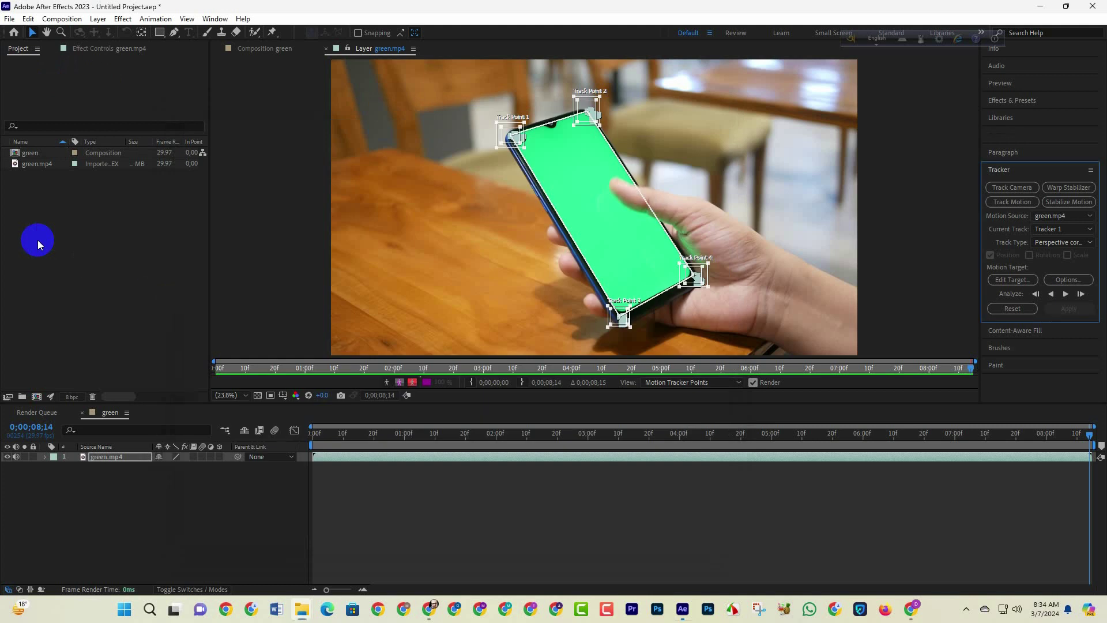
{"action": "left_click_drag", "start_coordinate": [39, 173], "coordinate": [81, 458]}
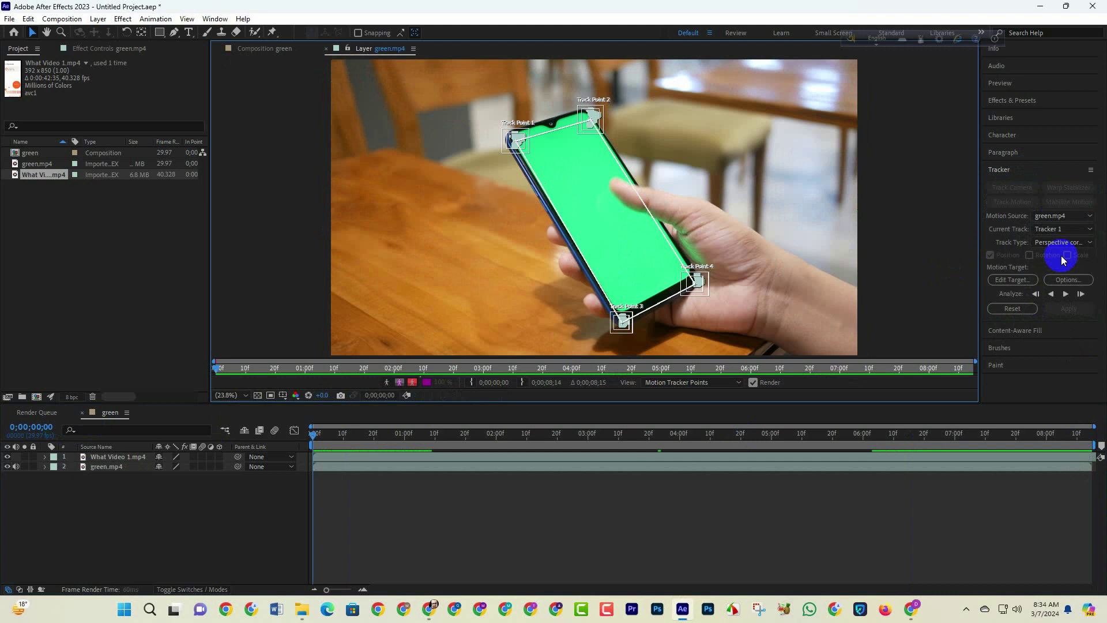
Step: Set What Video 1.mp4 as the motion target of green.mp4's Tracker 1 and apply the tracking data
{"action": "left_click", "coordinate": [87, 470]}
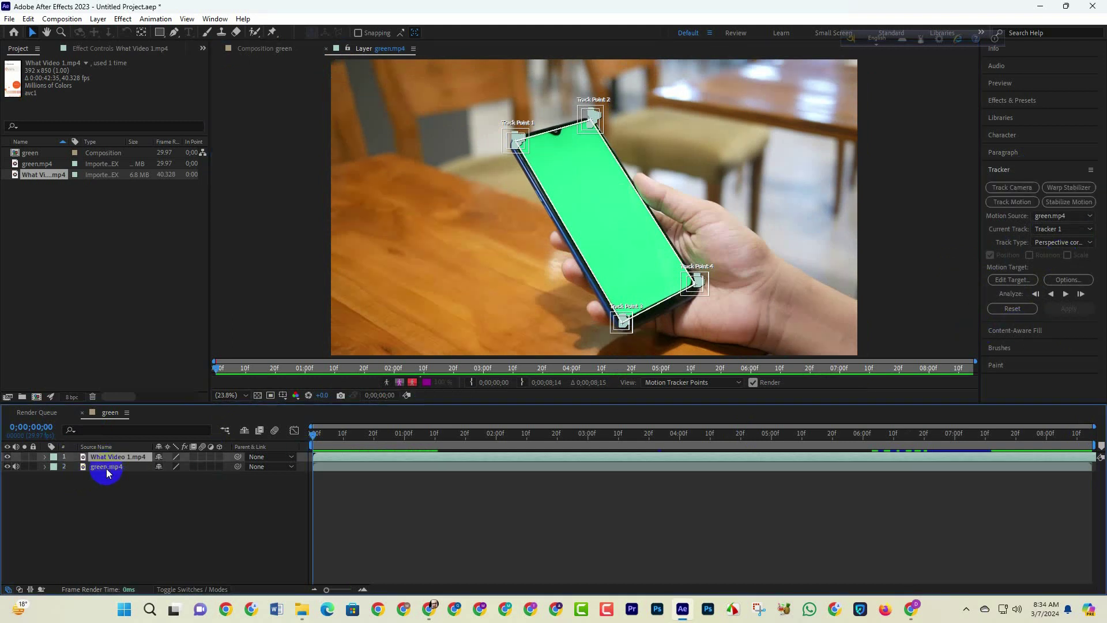
{"action": "left_click", "coordinate": [1013, 282]}
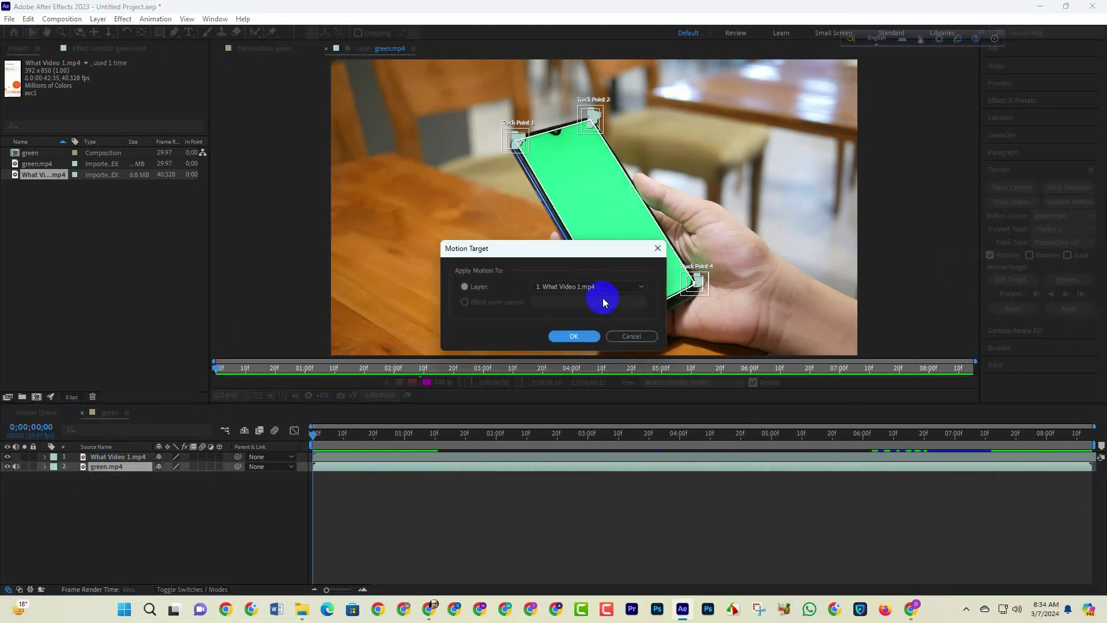
{"action": "left_click", "coordinate": [575, 336]}
{"action": "left_click", "coordinate": [1043, 310]}
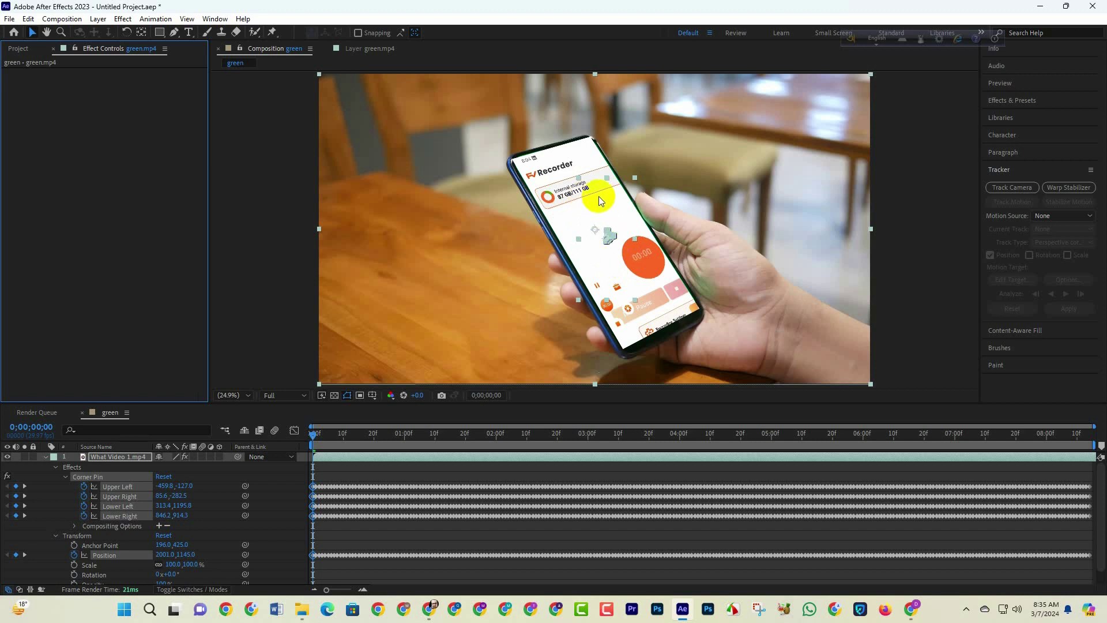
Step: Collapse the What Video 1.mp4 layer's properties and preview the composition
{"action": "left_click", "coordinate": [46, 457]}
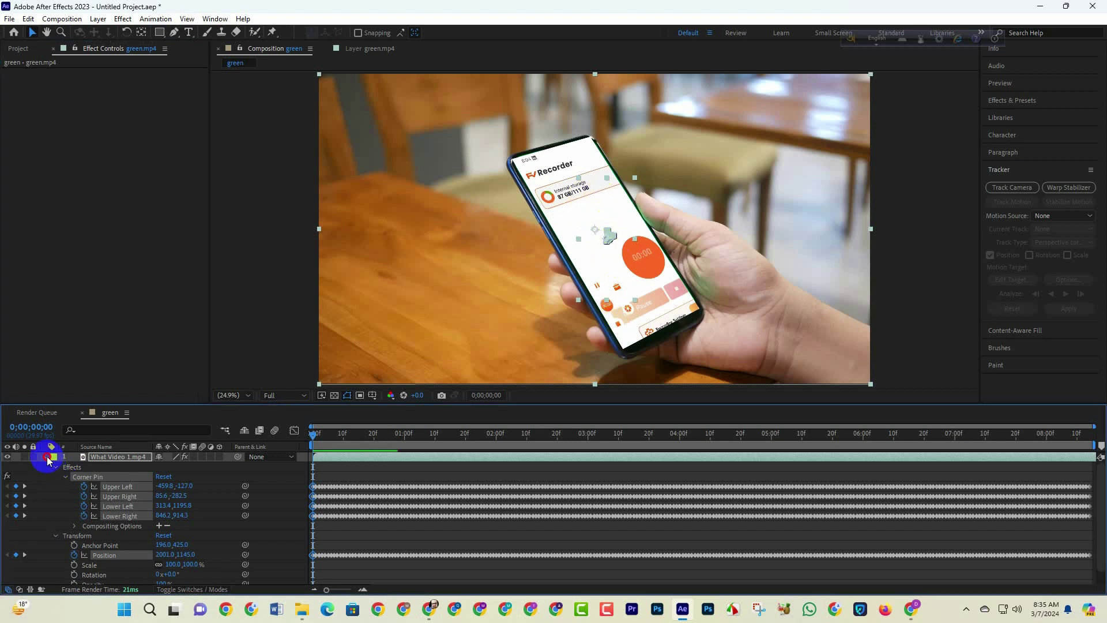
{"action": "left_click", "coordinate": [353, 445]}
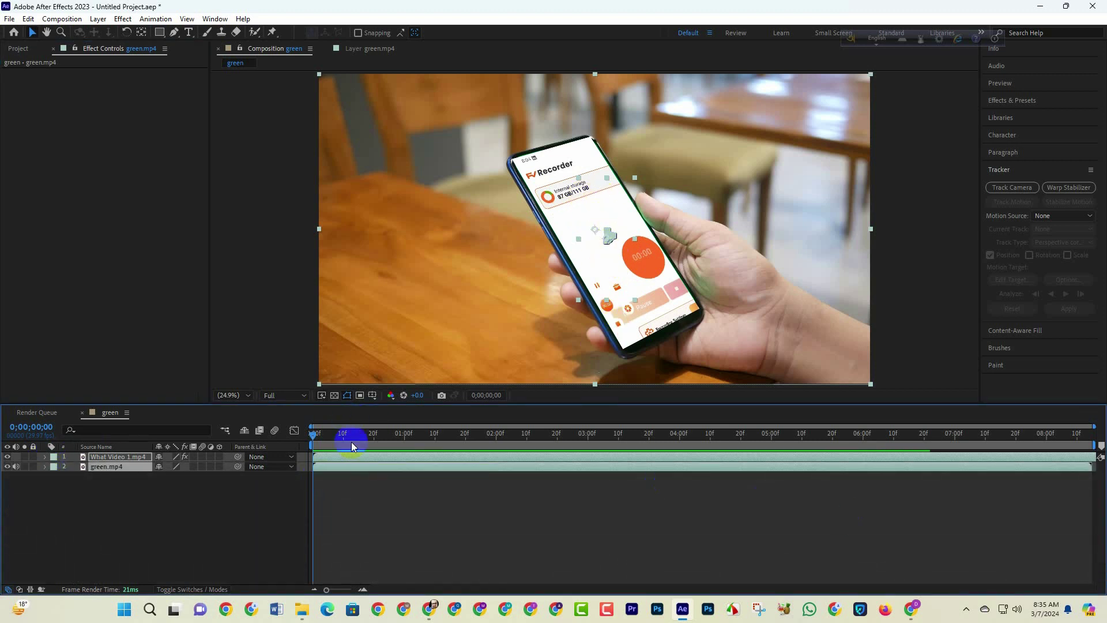
{"action": "key", "text": "space"}
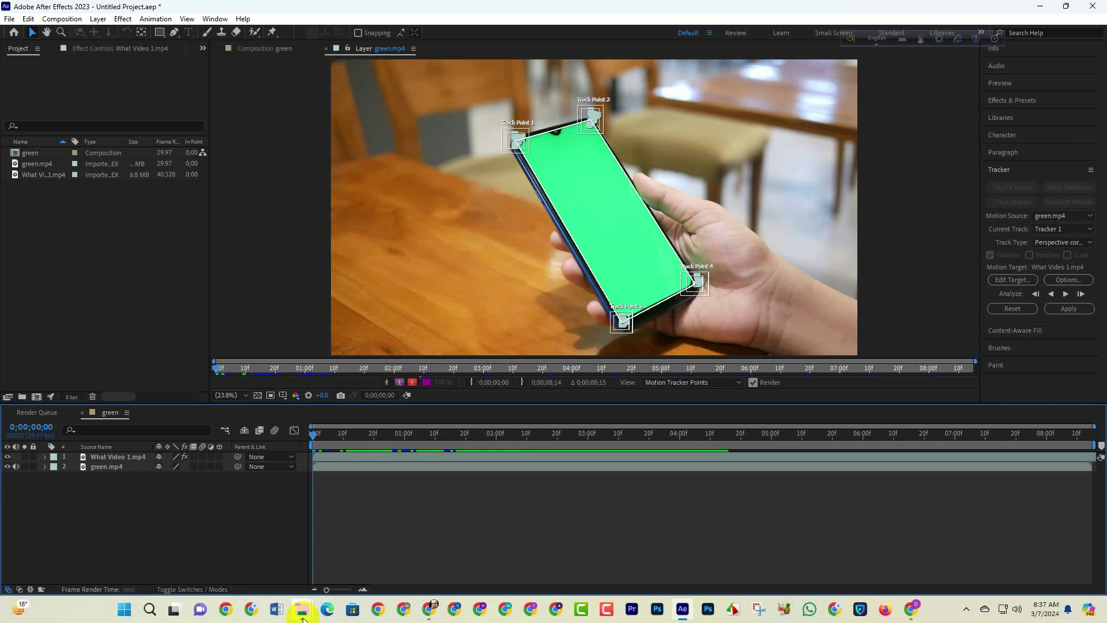
Step: Import Whats Video.mp4 from the Documents folder, place it as the top layer, and hide the What Video 1.mp4 layer
{"action": "left_click", "coordinate": [302, 610]}
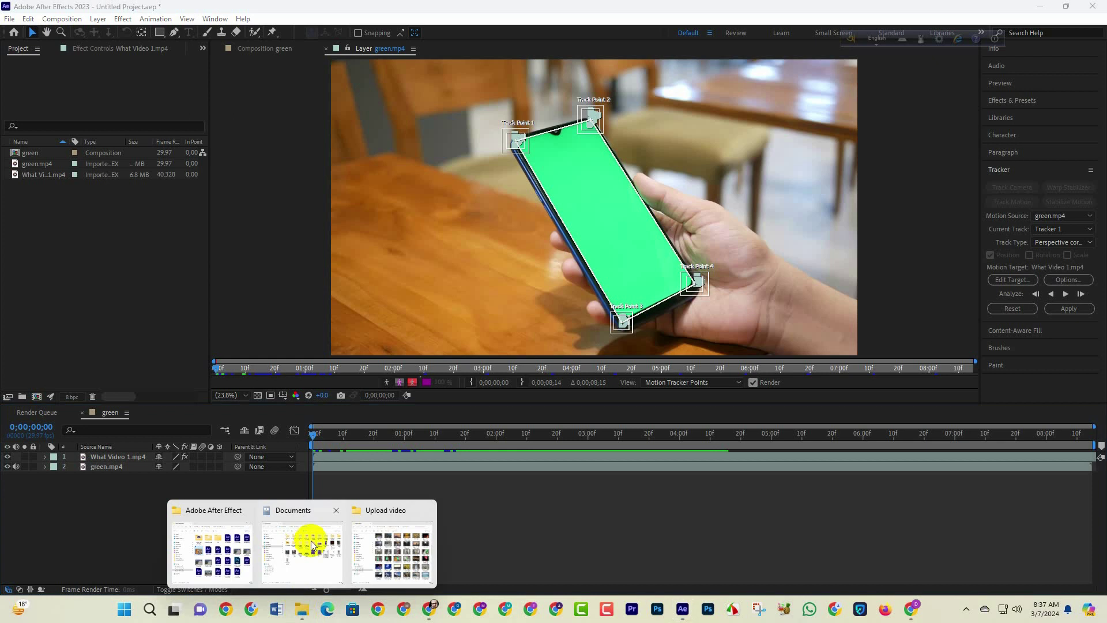
{"action": "left_click", "coordinate": [321, 548]}
{"action": "left_click_drag", "start_coordinate": [659, 327], "coordinate": [53, 277]}
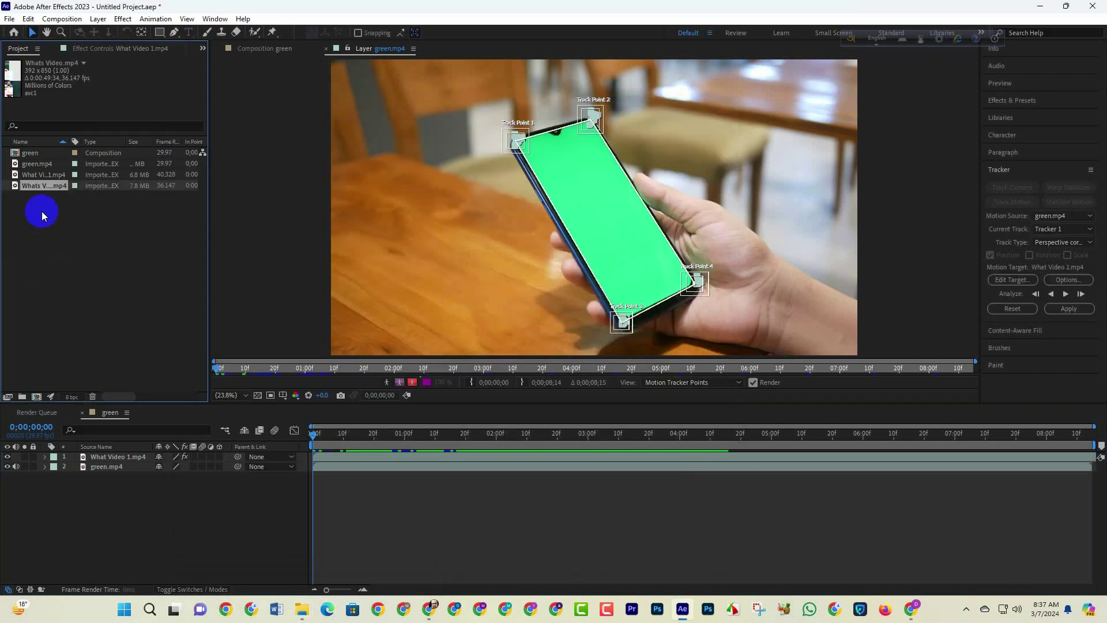
{"action": "left_click_drag", "start_coordinate": [41, 185], "coordinate": [99, 457]}
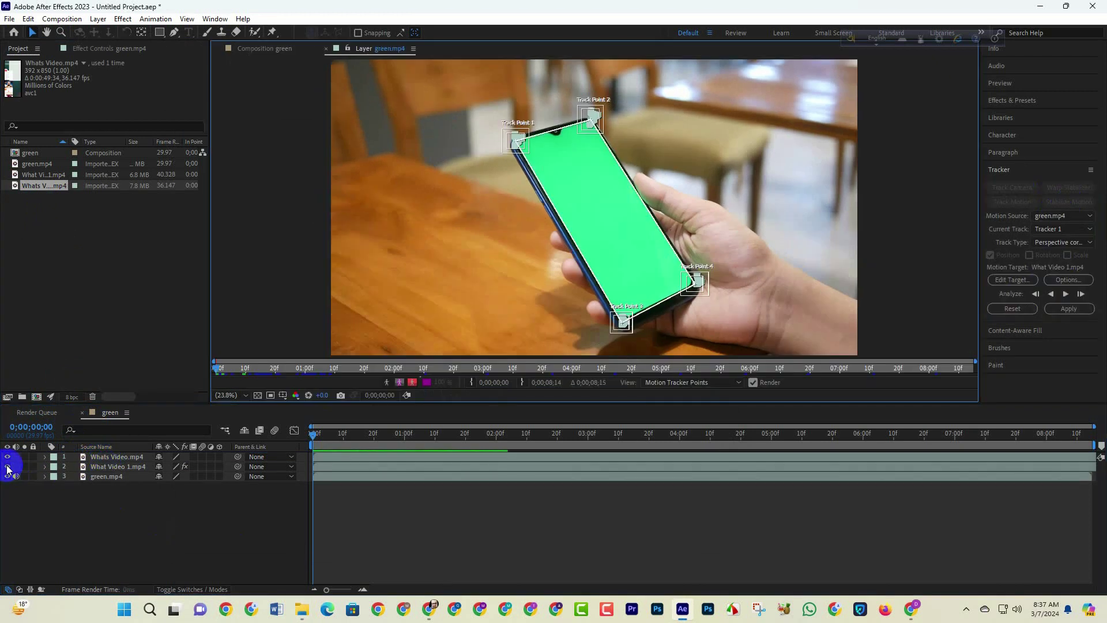
{"action": "left_click", "coordinate": [8, 467]}
Step: Change the motion target of green.mp4's tracker to Whats Video.mp4 and apply the tracking data
{"action": "left_click", "coordinate": [112, 478]}
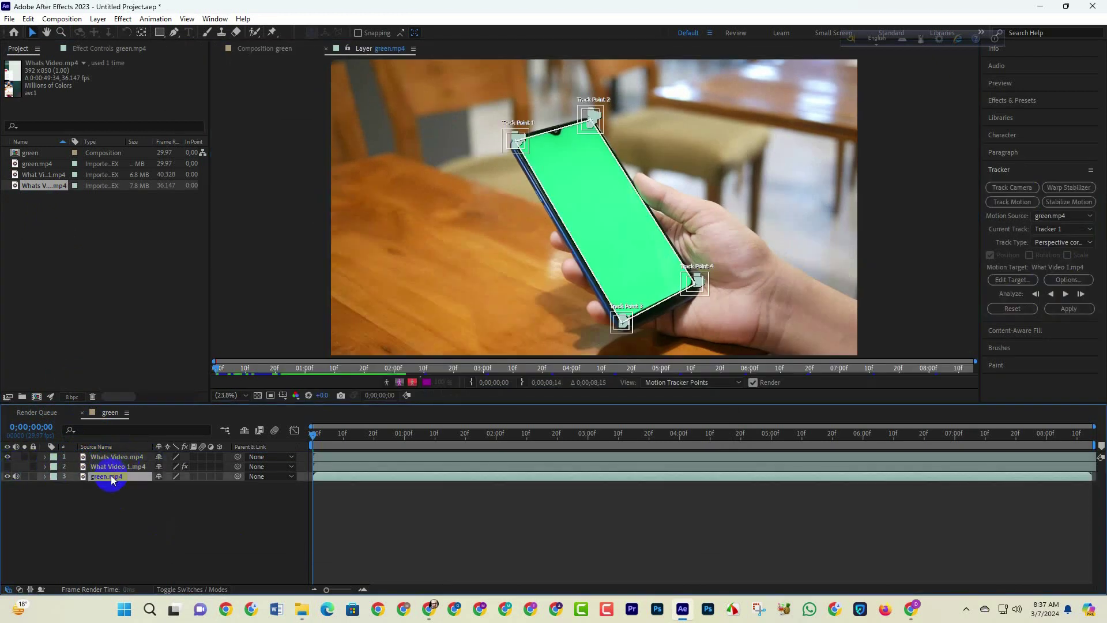
{"action": "left_click", "coordinate": [1013, 280]}
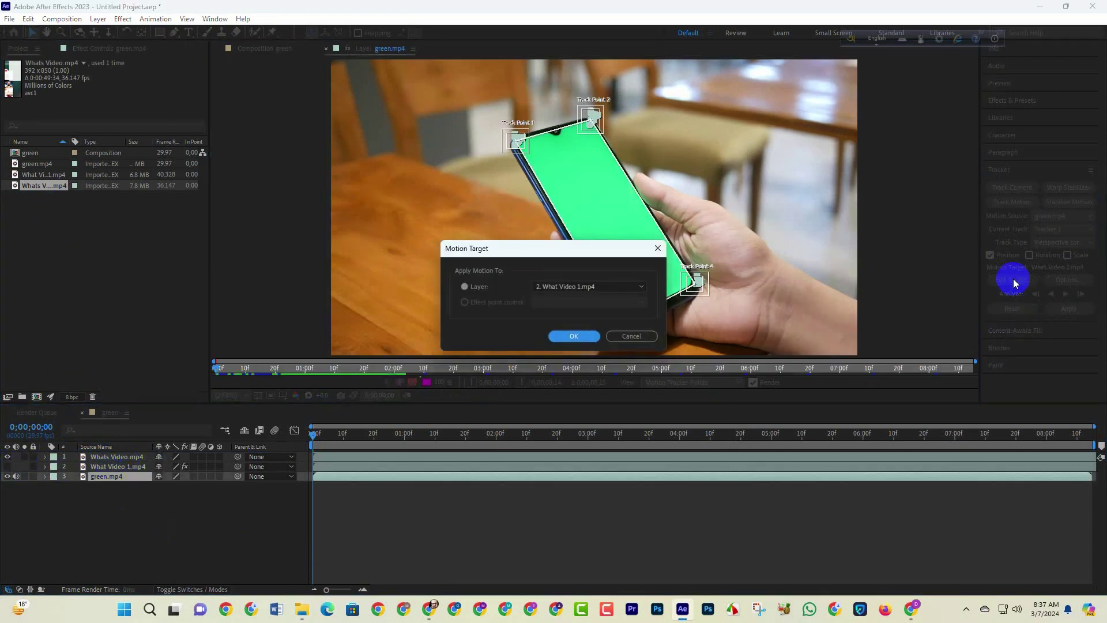
{"action": "left_click", "coordinate": [644, 291]}
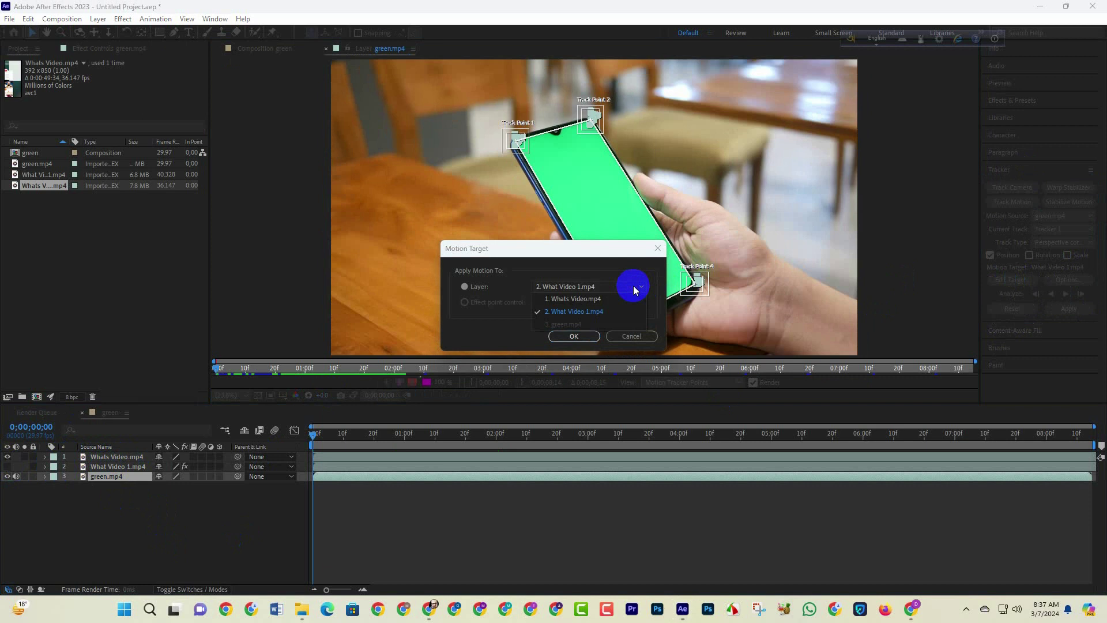
{"action": "left_click", "coordinate": [601, 299]}
{"action": "left_click", "coordinate": [576, 336]}
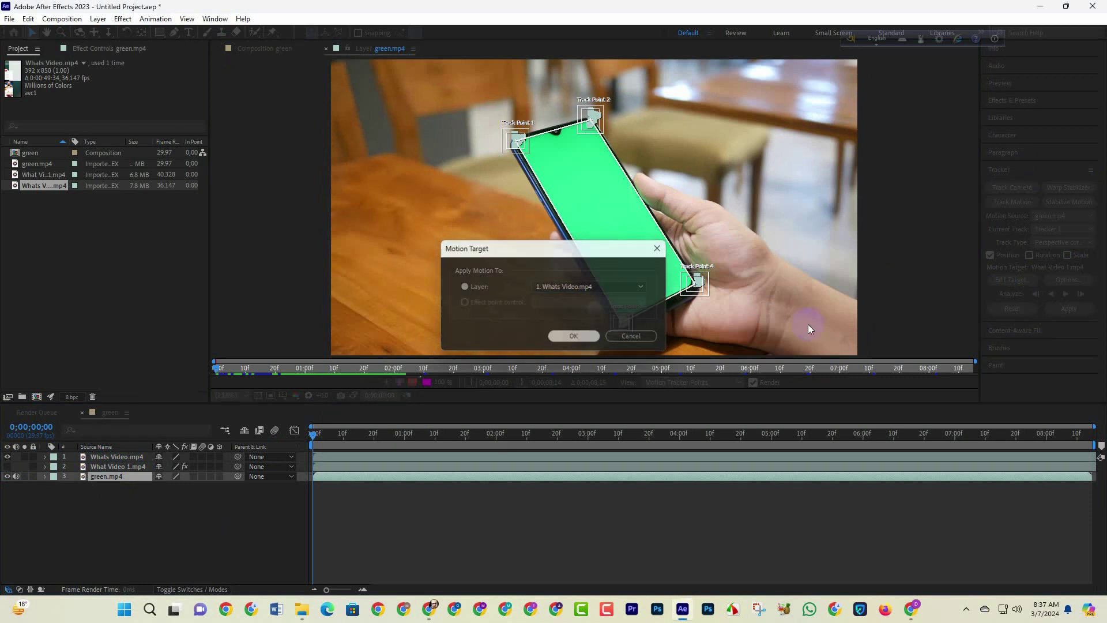
{"action": "left_click", "coordinate": [1068, 309]}
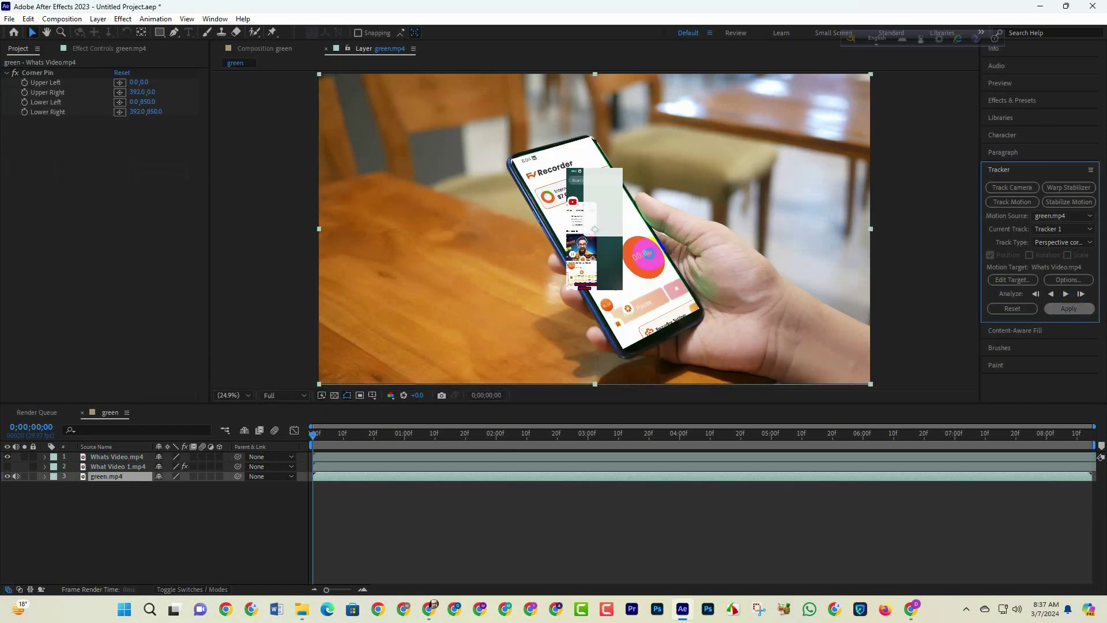
{"action": "left_click", "coordinate": [643, 254]}
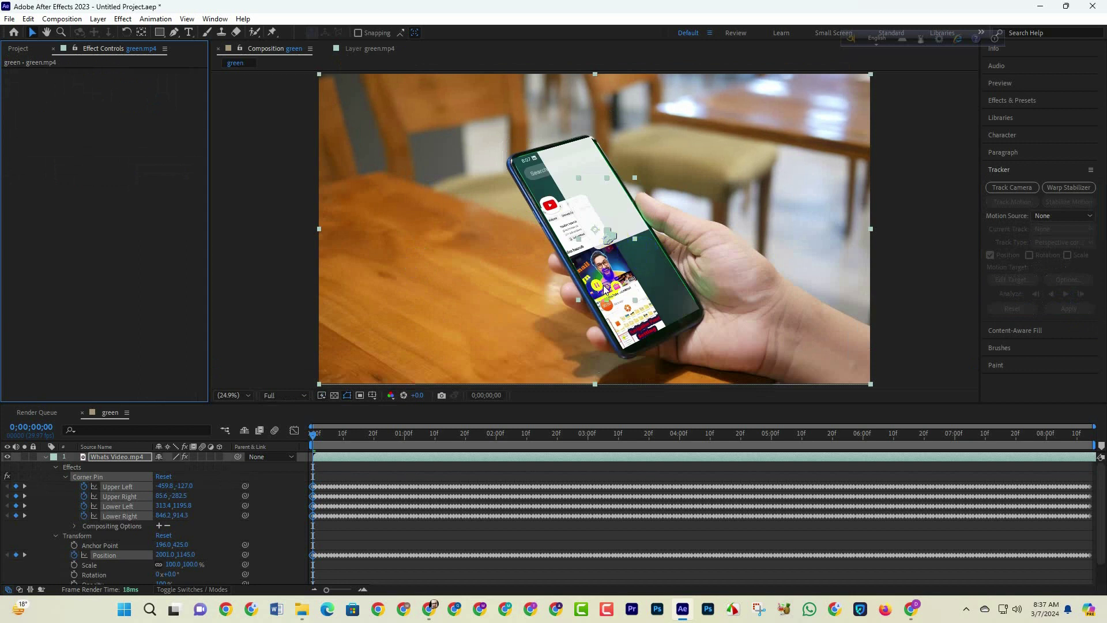
Step: Collapse the Whats Video.mp4 layer's properties, preview the composition from the start, and return the playhead to the first frame
{"action": "left_click", "coordinate": [140, 475]}
{"action": "left_click", "coordinate": [50, 456]}
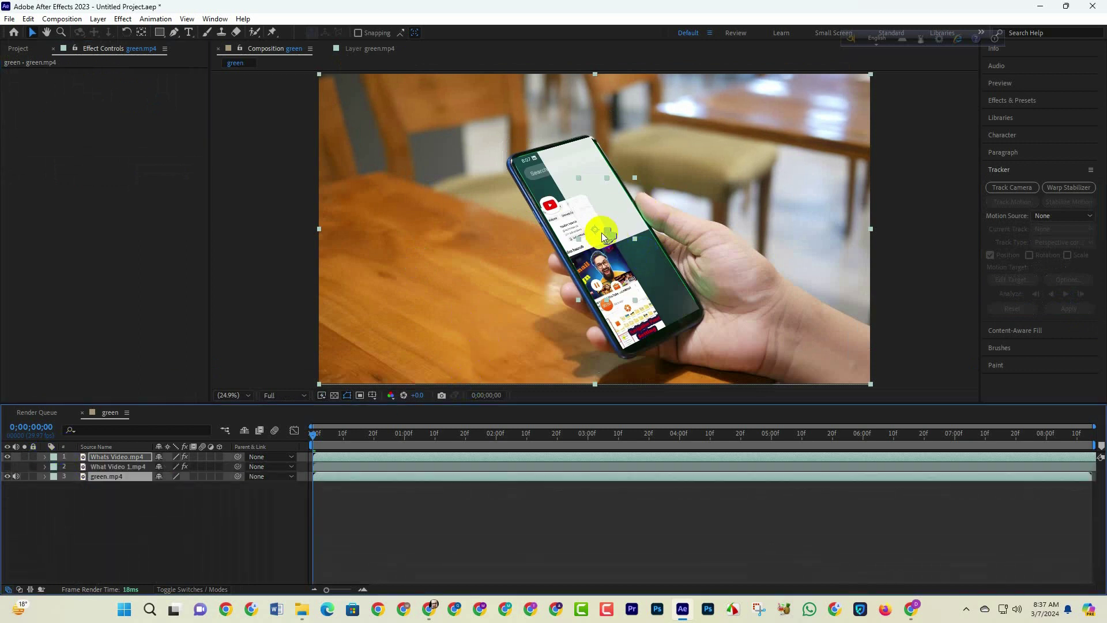
{"action": "left_click_drag", "start_coordinate": [349, 430], "coordinate": [260, 434]}
{"action": "key", "text": "space"}
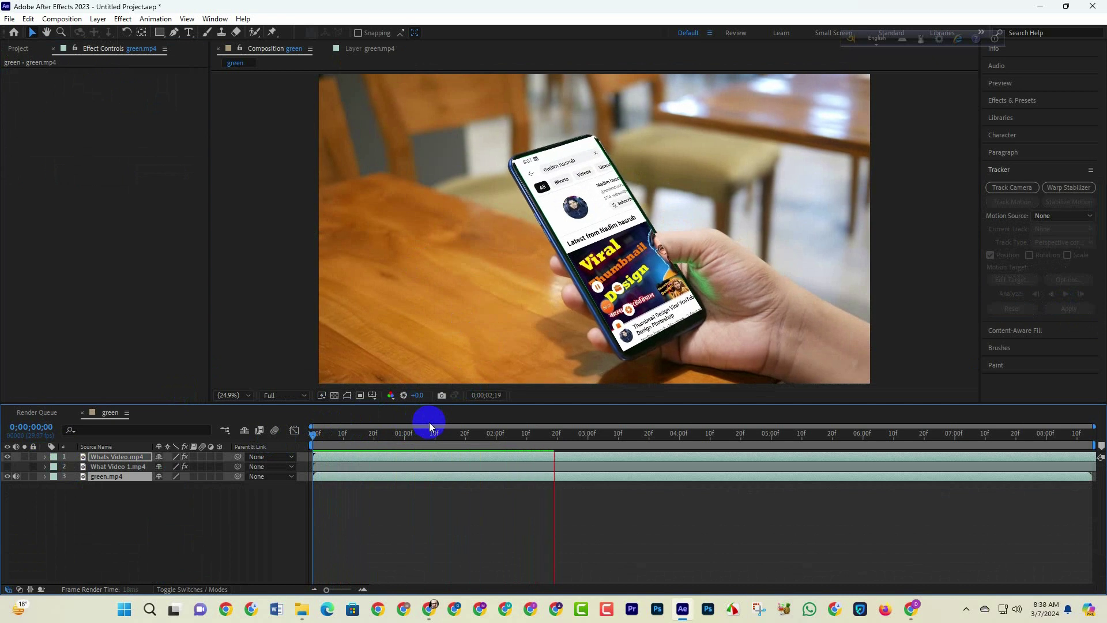
{"action": "key", "text": "space"}
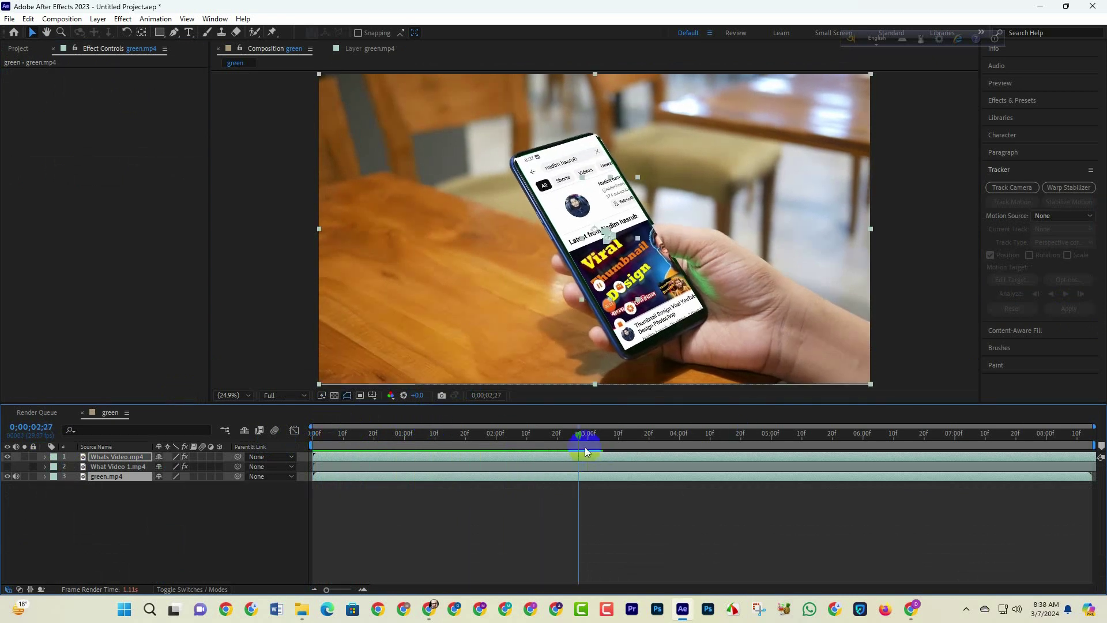
{"action": "left_click_drag", "start_coordinate": [578, 437], "coordinate": [288, 441]}
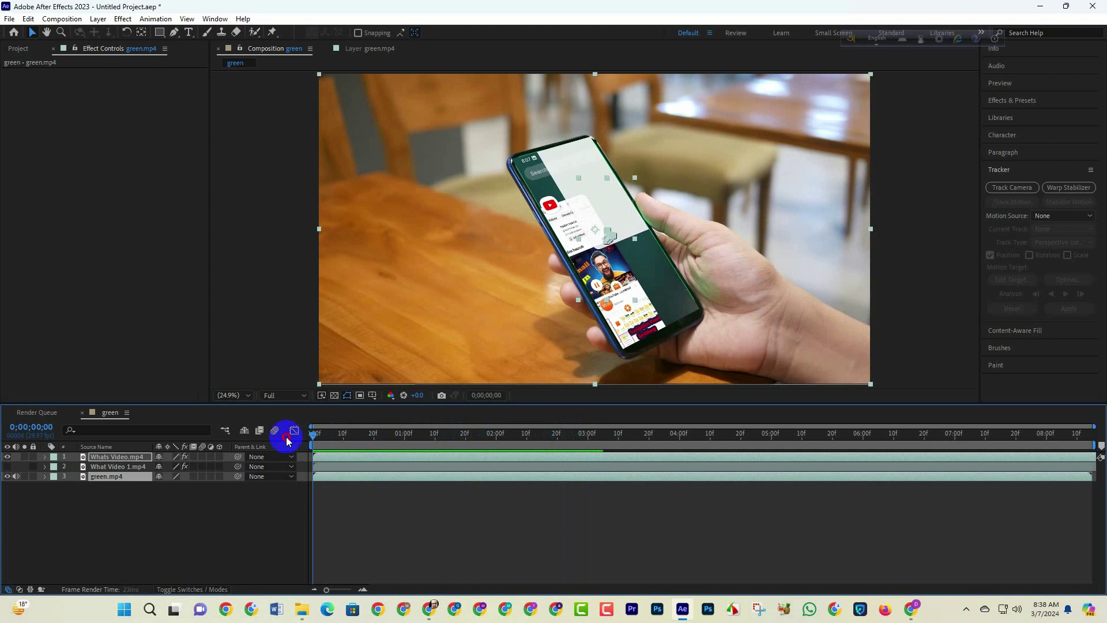
Step: Duplicate the green.mp4 layer and move one copy above all other layers
{"action": "left_click", "coordinate": [115, 503]}
{"action": "left_click", "coordinate": [112, 476]}
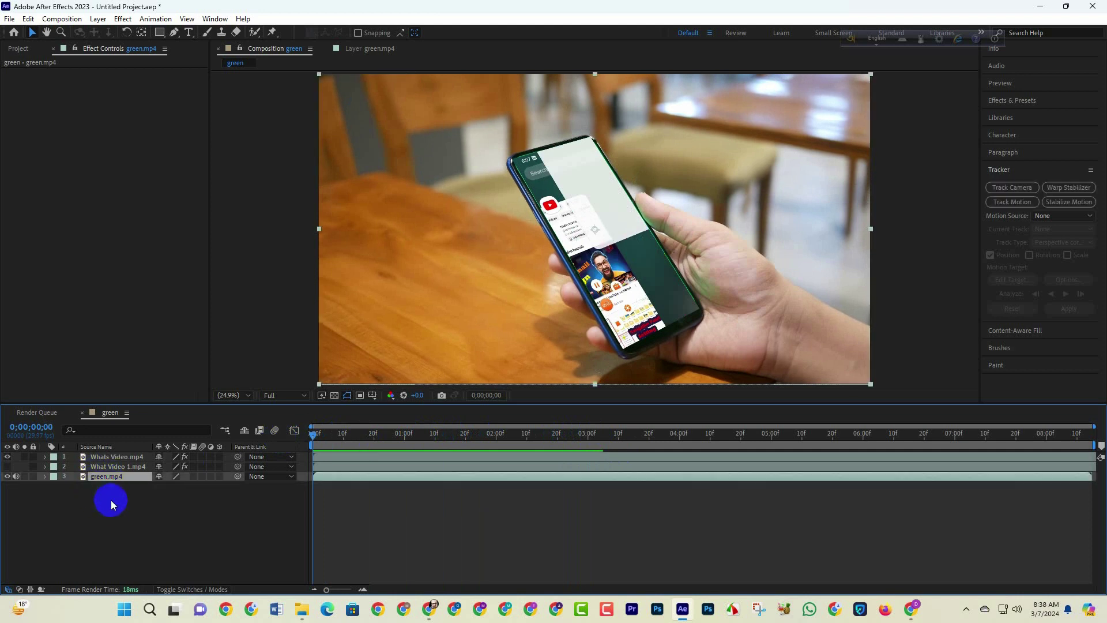
{"action": "key", "text": "ctrl+d"}
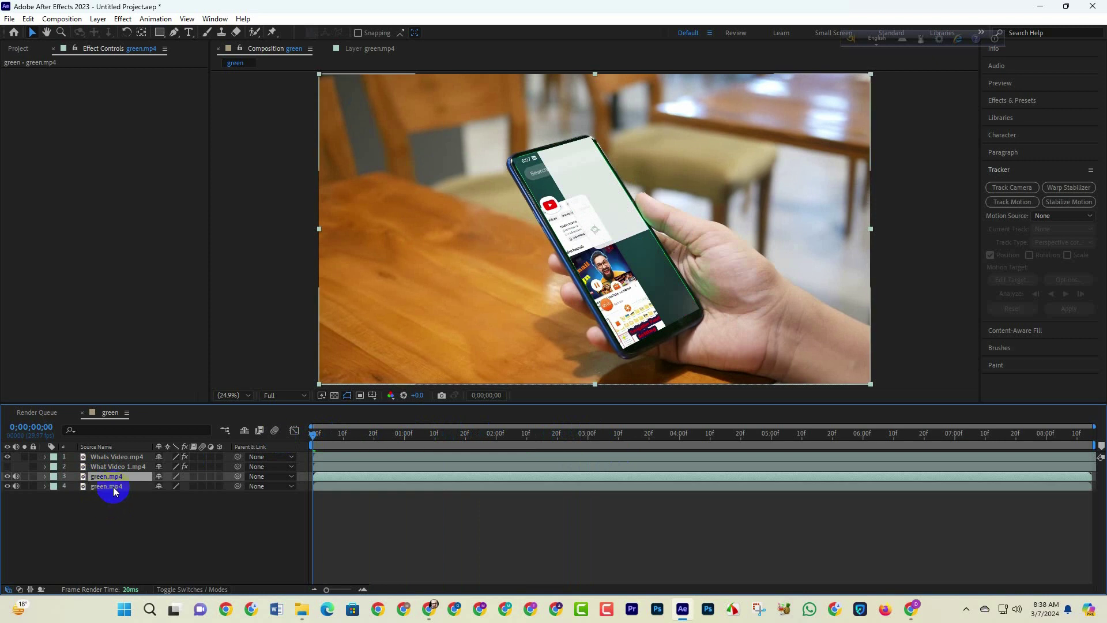
{"action": "left_click", "coordinate": [113, 487]}
{"action": "left_click_drag", "start_coordinate": [113, 486], "coordinate": [120, 458]}
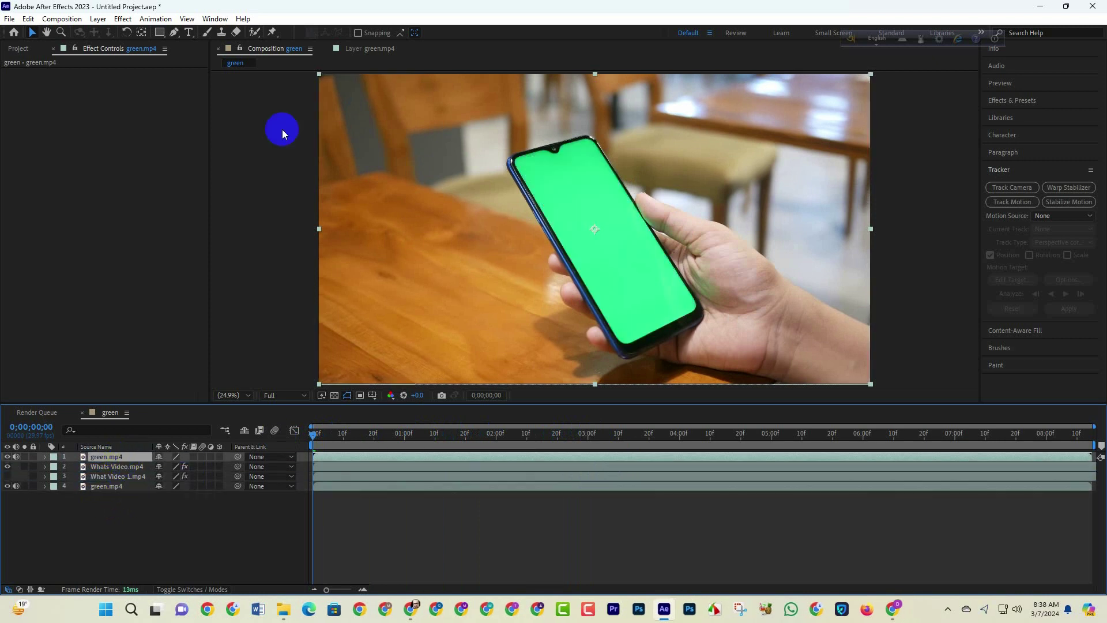
Step: Use the Roto Brush on the top green.mp4 layer to paint foreground strokes over the thumb, palm and wrist at the first frame
{"action": "left_click", "coordinate": [254, 32]}
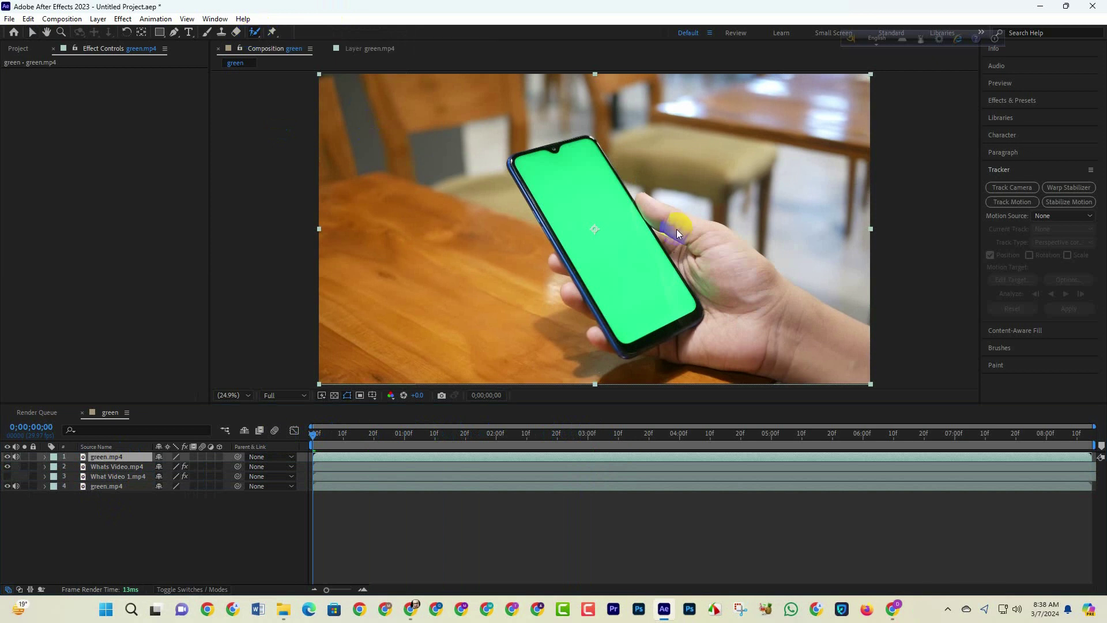
{"action": "left_click", "coordinate": [365, 50]}
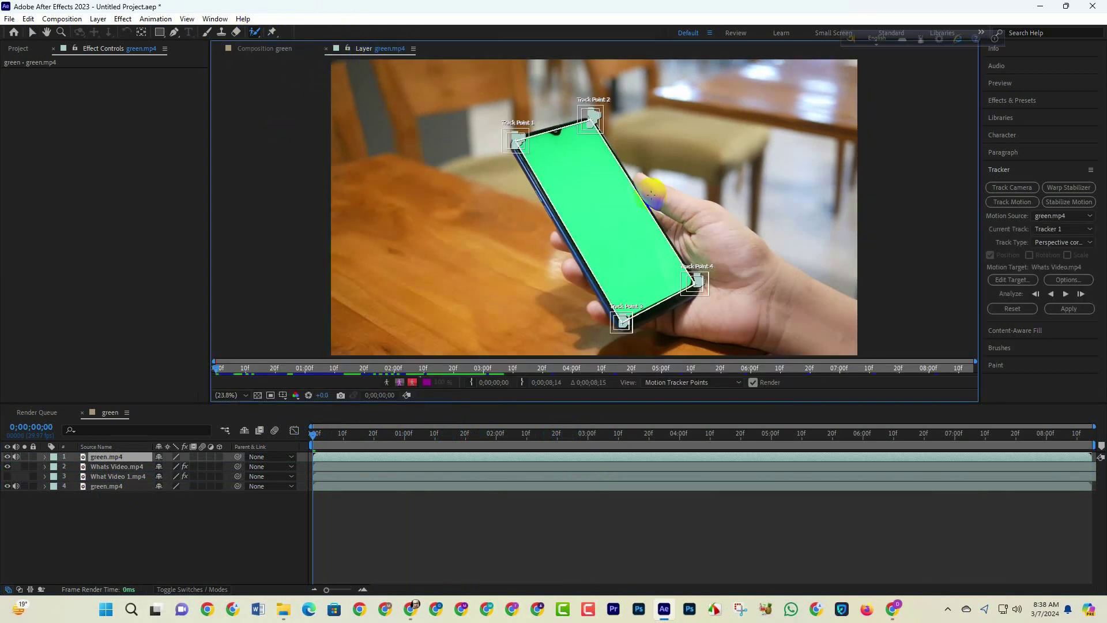
{"action": "left_click_drag", "start_coordinate": [643, 177], "coordinate": [669, 201]}
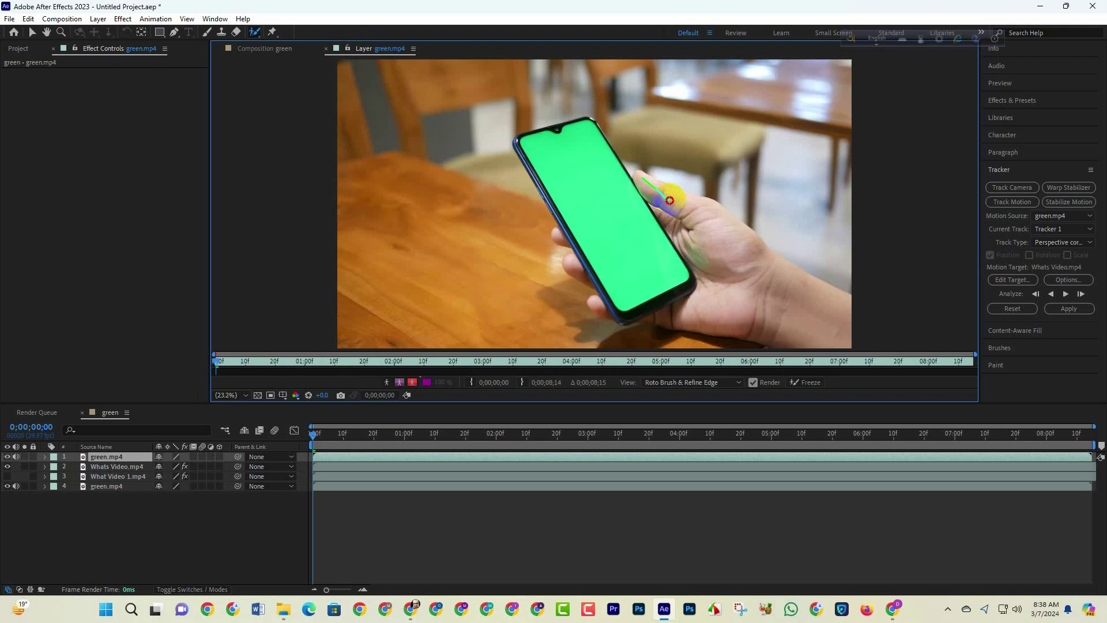
{"action": "mouse_move", "coordinate": [782, 272]}
{"action": "left_mouse_down"}
{"action": "mouse_move", "coordinate": [832, 300]}
{"action": "mouse_move", "coordinate": [841, 330]}
{"action": "mouse_move", "coordinate": [653, 319]}
{"action": "mouse_move", "coordinate": [684, 241]}
{"action": "mouse_move", "coordinate": [637, 172]}
{"action": "mouse_move", "coordinate": [712, 204]}
{"action": "mouse_move", "coordinate": [848, 303]}
{"action": "mouse_move", "coordinate": [803, 344]}
{"action": "mouse_move", "coordinate": [664, 321]}
{"action": "left_mouse_up"}
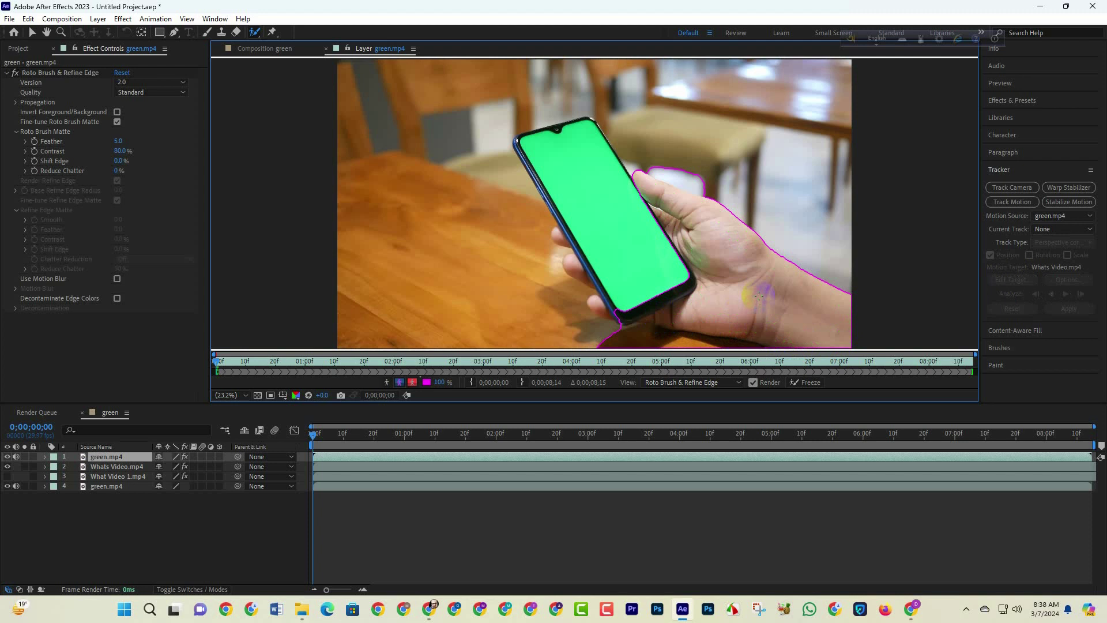
Step: Subtract the background above the thumb, the table below the wrist and the phone's edge from the hand's Roto Brush selection
{"action": "left_click_drag", "start_coordinate": [691, 178], "coordinate": [693, 183], "text": "alt"}
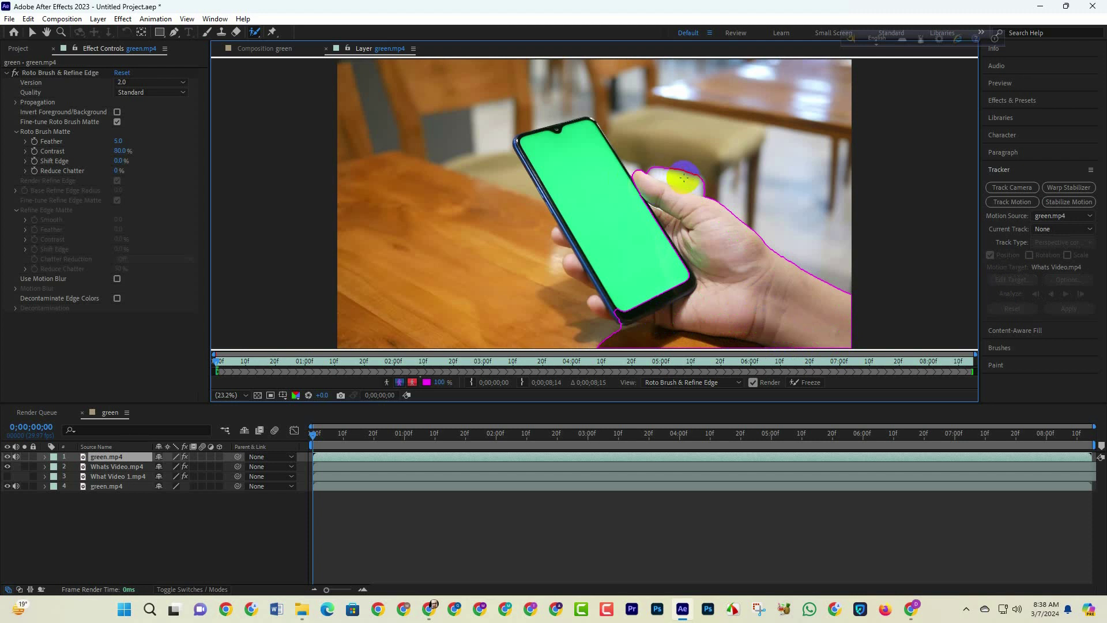
{"action": "left_click_drag", "start_coordinate": [653, 165], "coordinate": [707, 187], "text": "alt"}
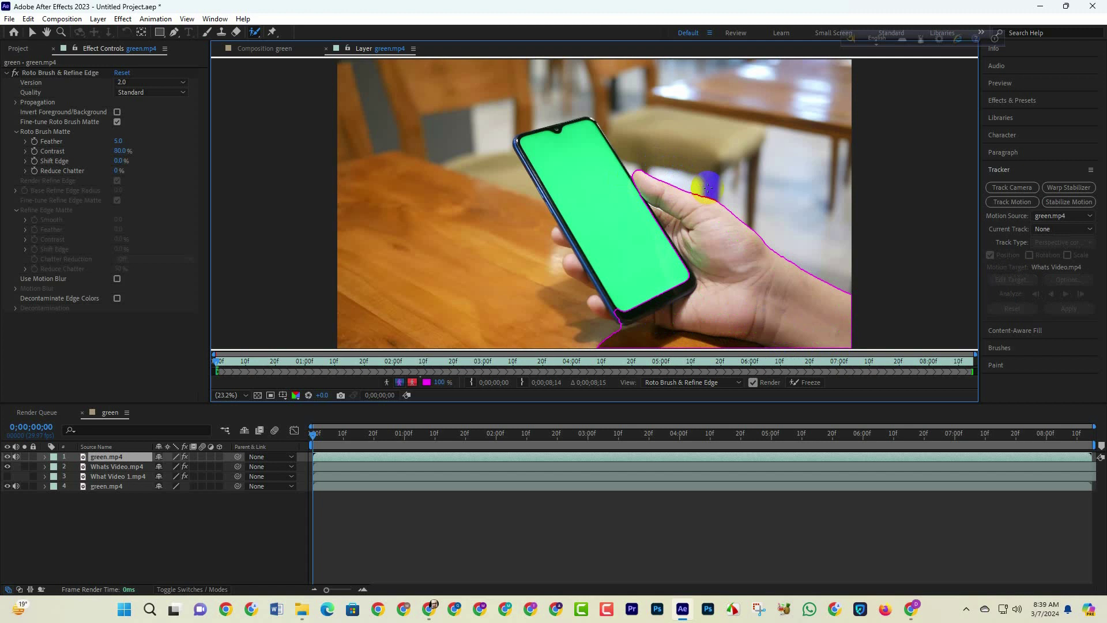
{"action": "left_click_drag", "start_coordinate": [610, 337], "coordinate": [752, 346], "text": "alt"}
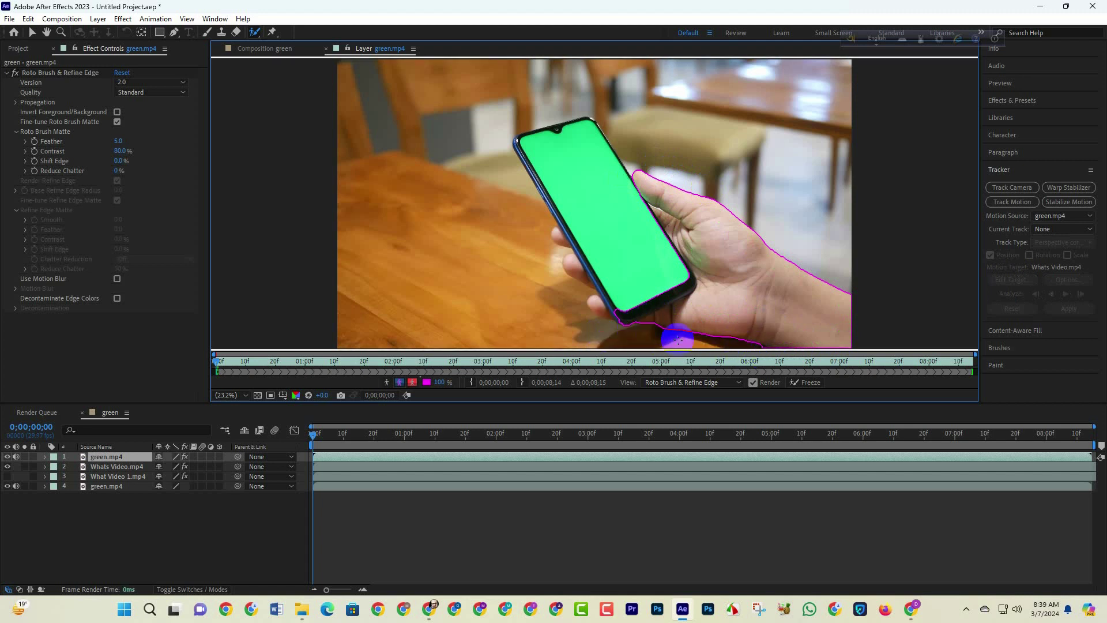
{"action": "left_click_drag", "start_coordinate": [620, 327], "coordinate": [688, 266], "text": "alt"}
{"action": "left_click_drag", "start_coordinate": [647, 203], "coordinate": [647, 201], "text": "alt"}
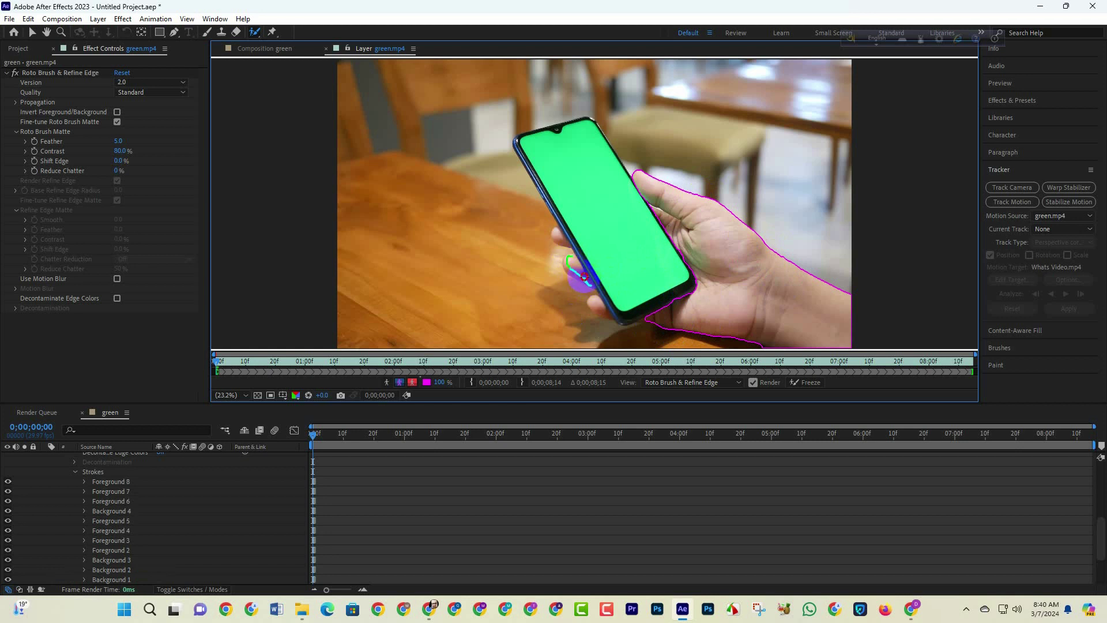
Step: Try adding the fingertips behind the phone to the Roto Brush selection, and undo that stroke
{"action": "left_click_drag", "start_coordinate": [574, 257], "coordinate": [576, 242]}
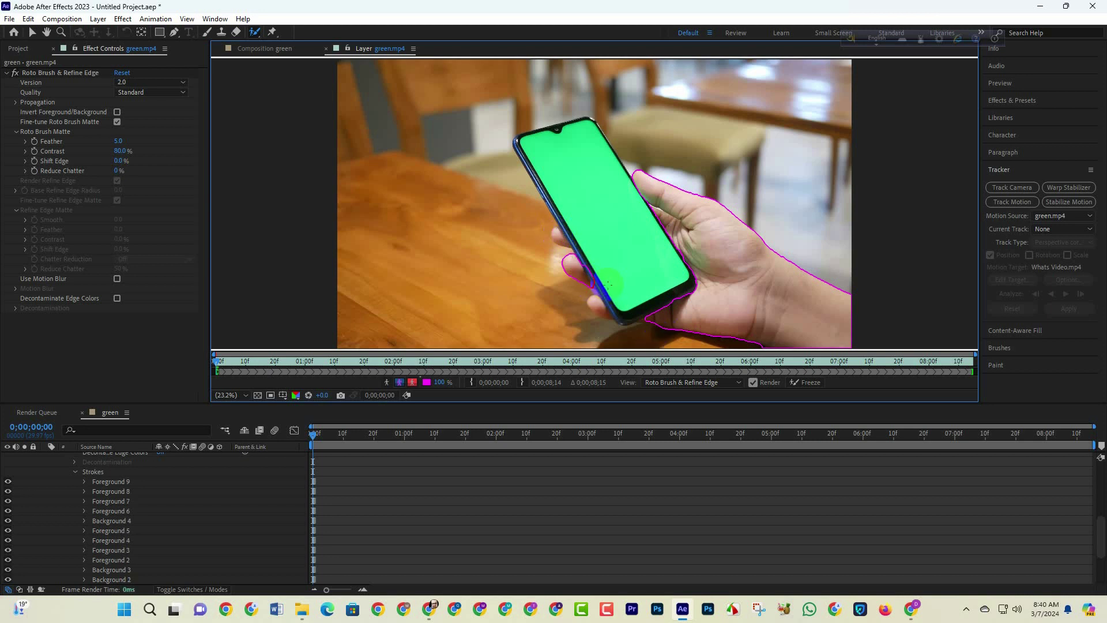
{"action": "key", "text": "ctrl+z"}
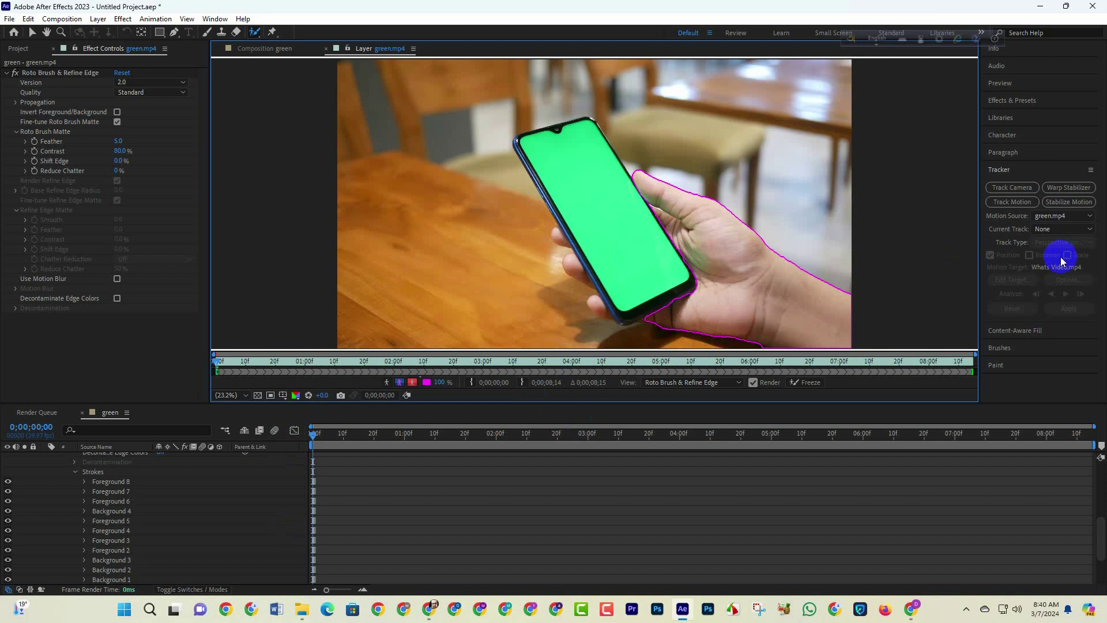
Step: Collapse the top green.mp4 layer's properties and freeze its Roto Brush propagation
{"action": "scroll", "coordinate": [68, 465], "scroll_direction": "up", "scroll_amount": 10}
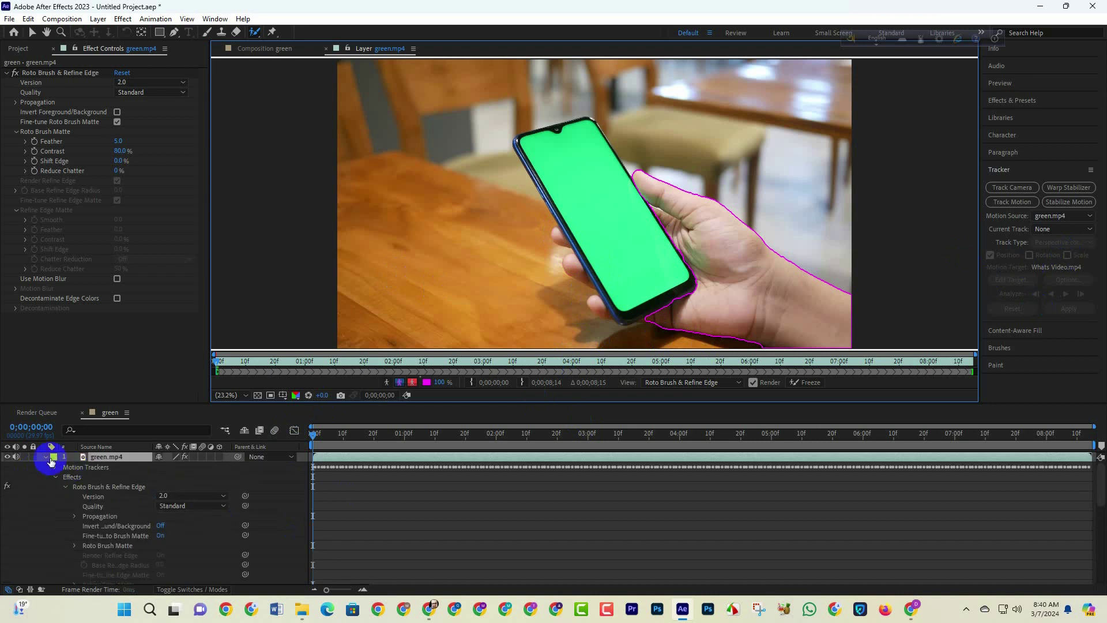
{"action": "left_click", "coordinate": [46, 458]}
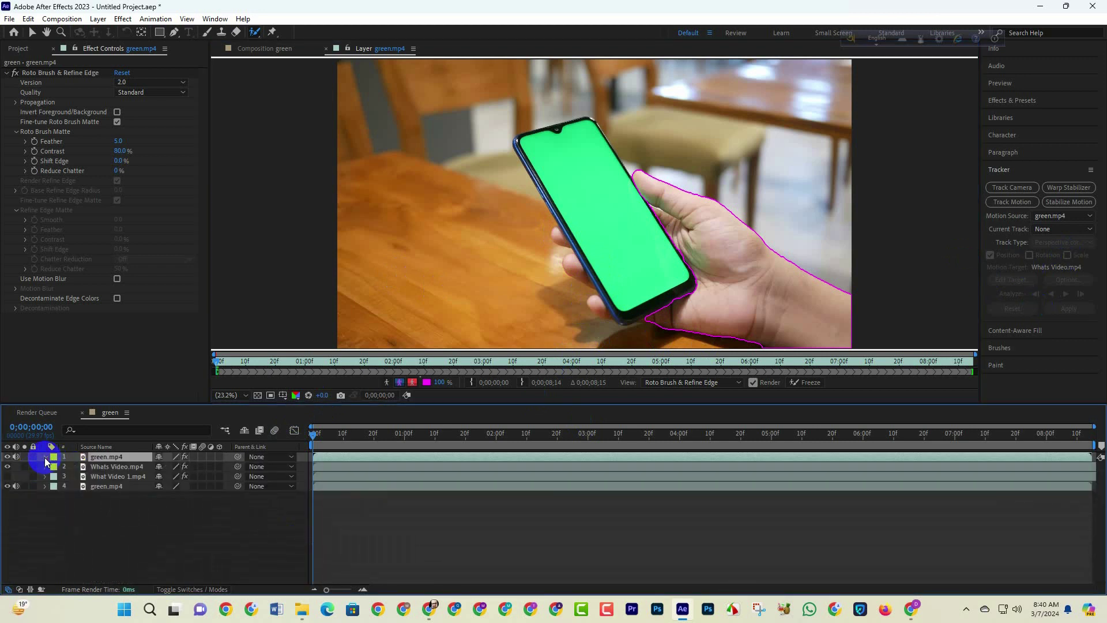
{"action": "left_click", "coordinate": [808, 383]}
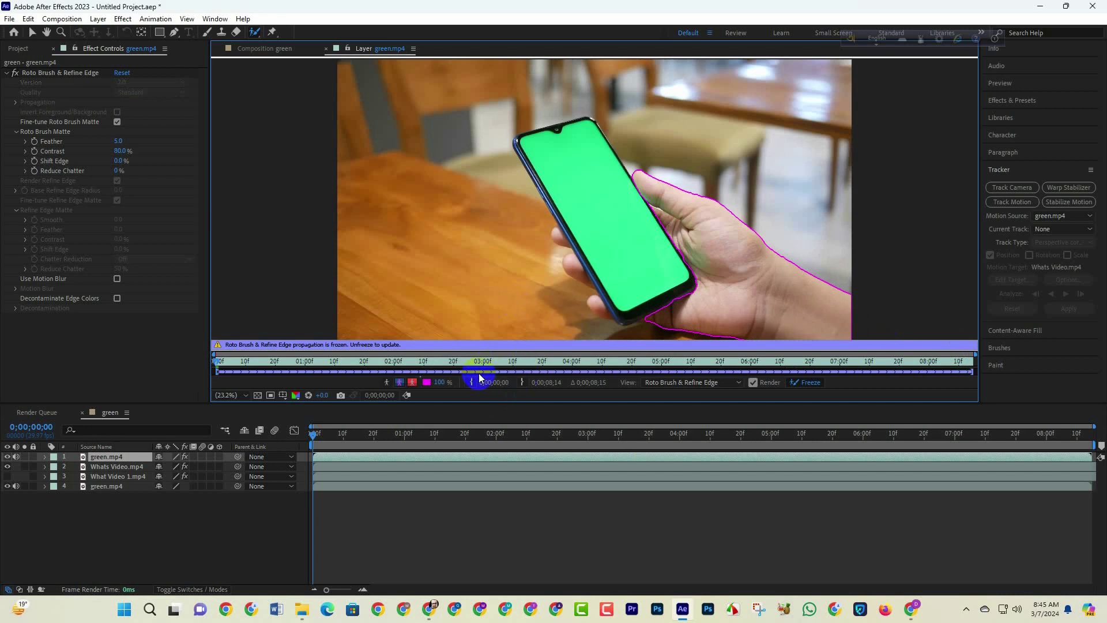
Step: Preview the green composition to check the cut-out hand over the screen video, and select the Whats Video.mp4 layer
{"action": "left_click", "coordinate": [254, 48]}
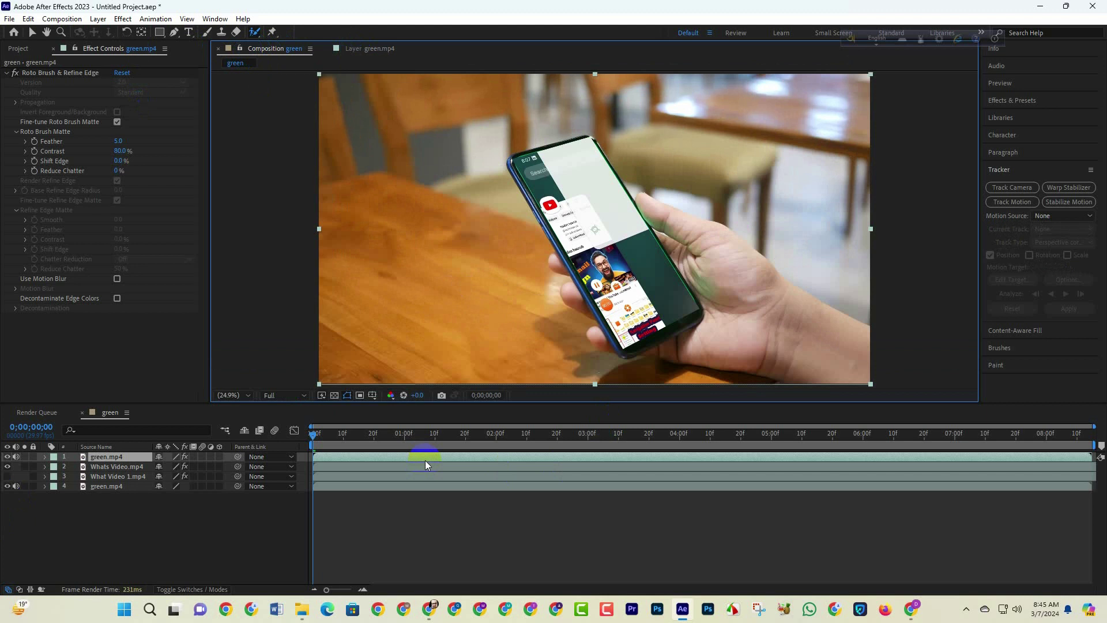
{"action": "key", "text": "space"}
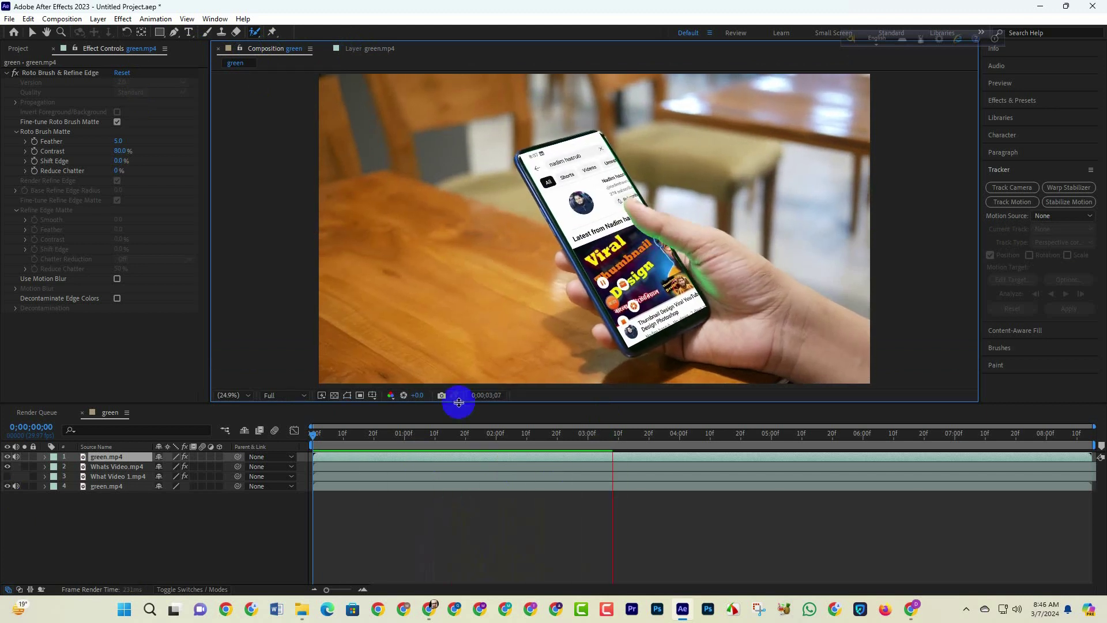
{"action": "left_click", "coordinate": [115, 466]}
{"action": "key", "text": "space"}
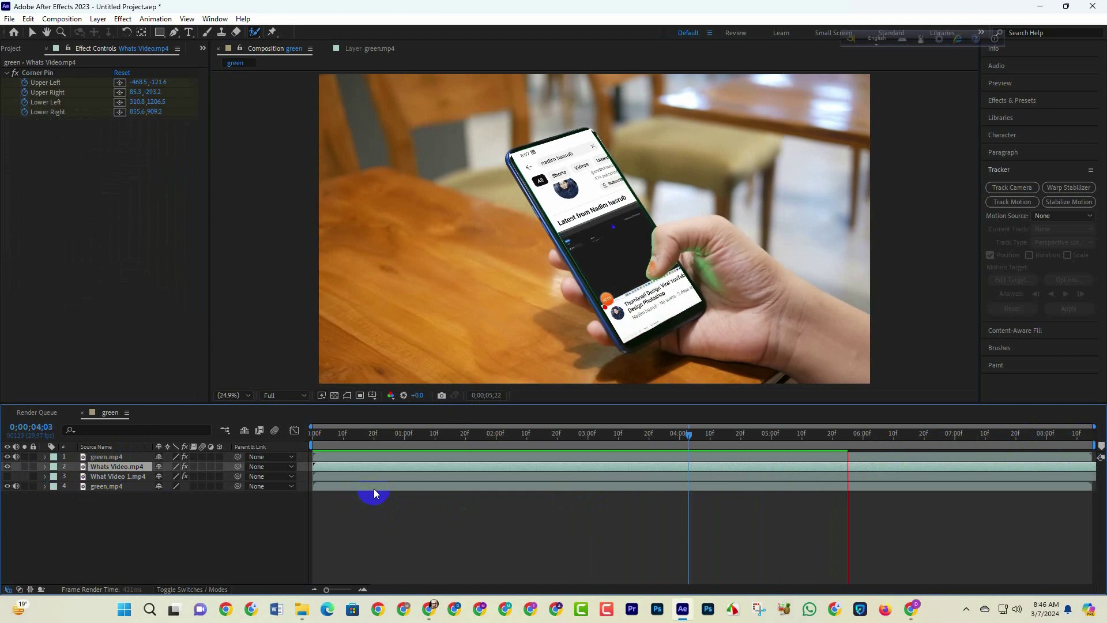
{"action": "key", "text": "Home"}
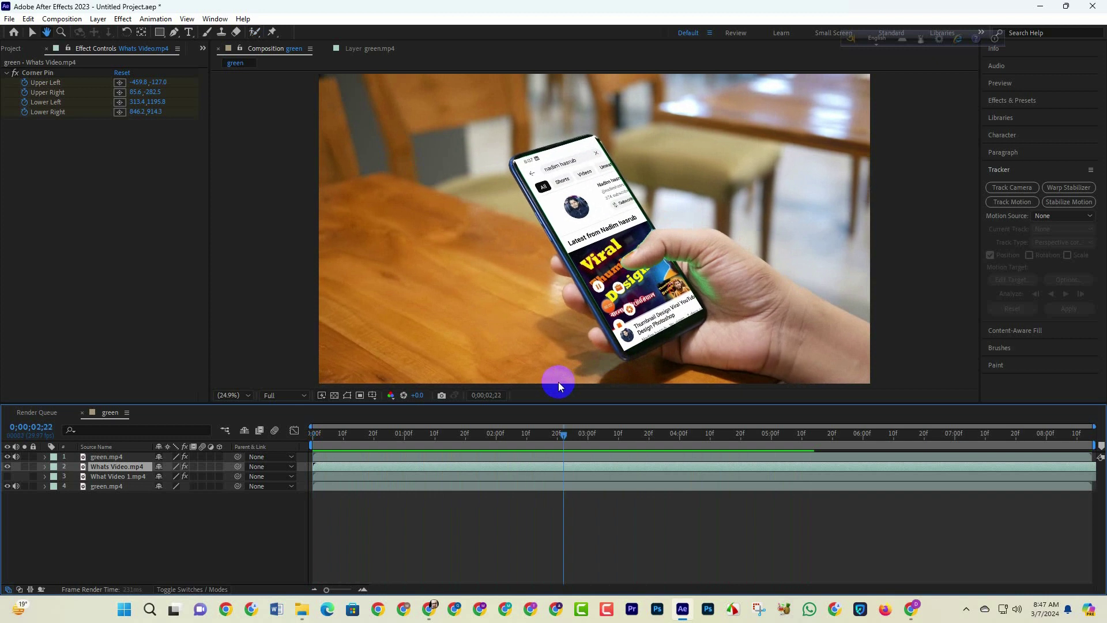
Step: Activate the Roto Brush tool in the green composition with the Whats Video.mp4 layer selected
{"action": "left_click", "coordinate": [636, 354]}
{"action": "key", "text": "alt+w"}
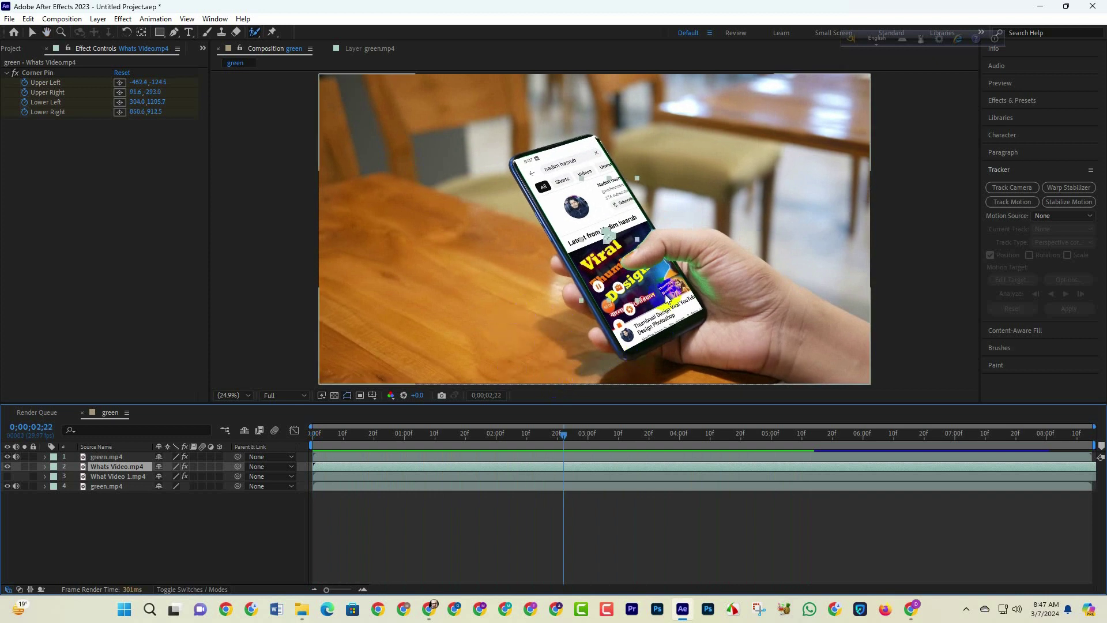